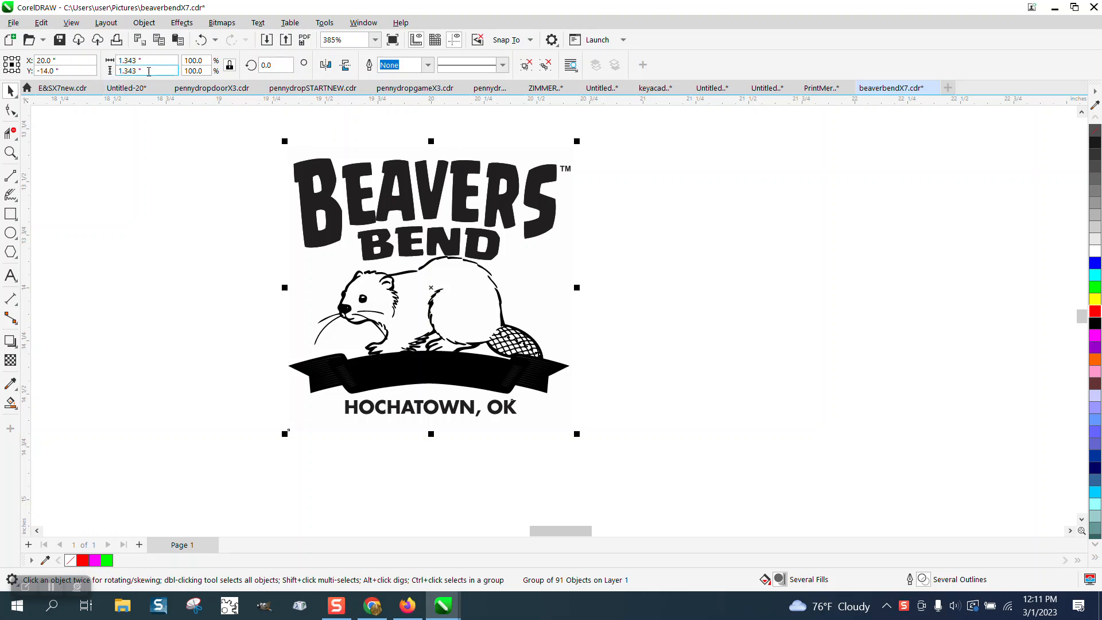
{"action": "left_click", "coordinate": [370, 120]}
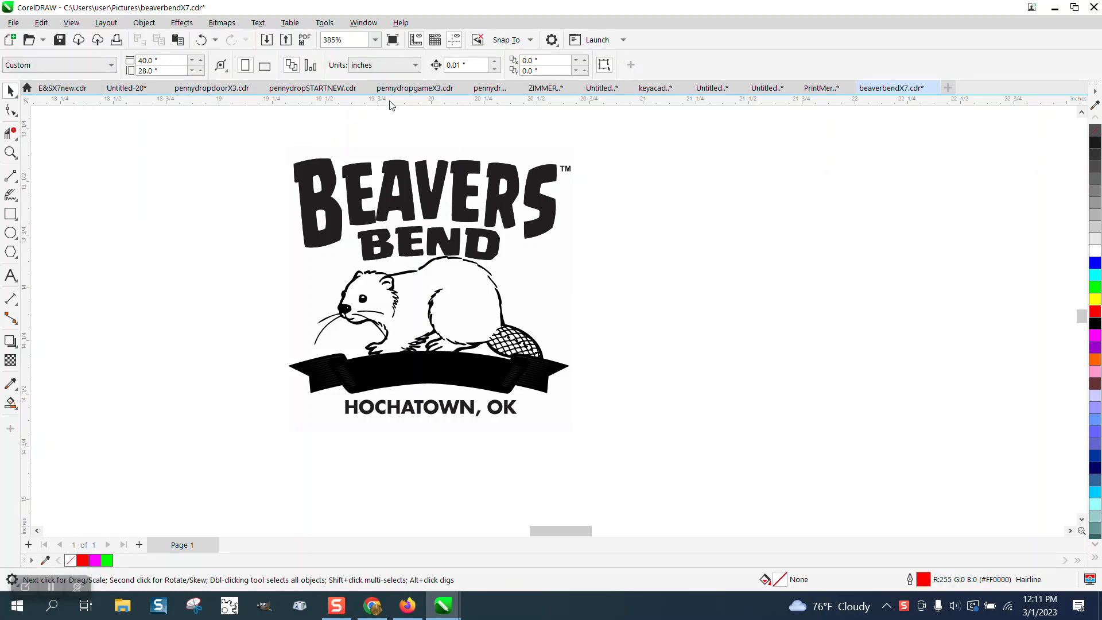
{"action": "left_click", "coordinate": [465, 219]}
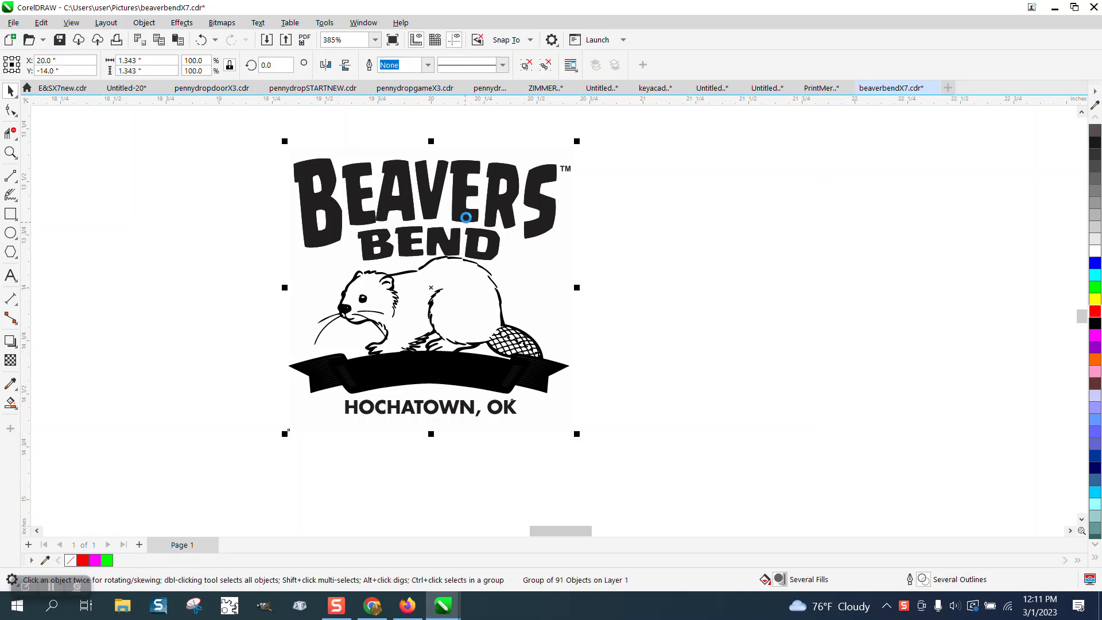
{"action": "left_click", "coordinate": [445, 125]}
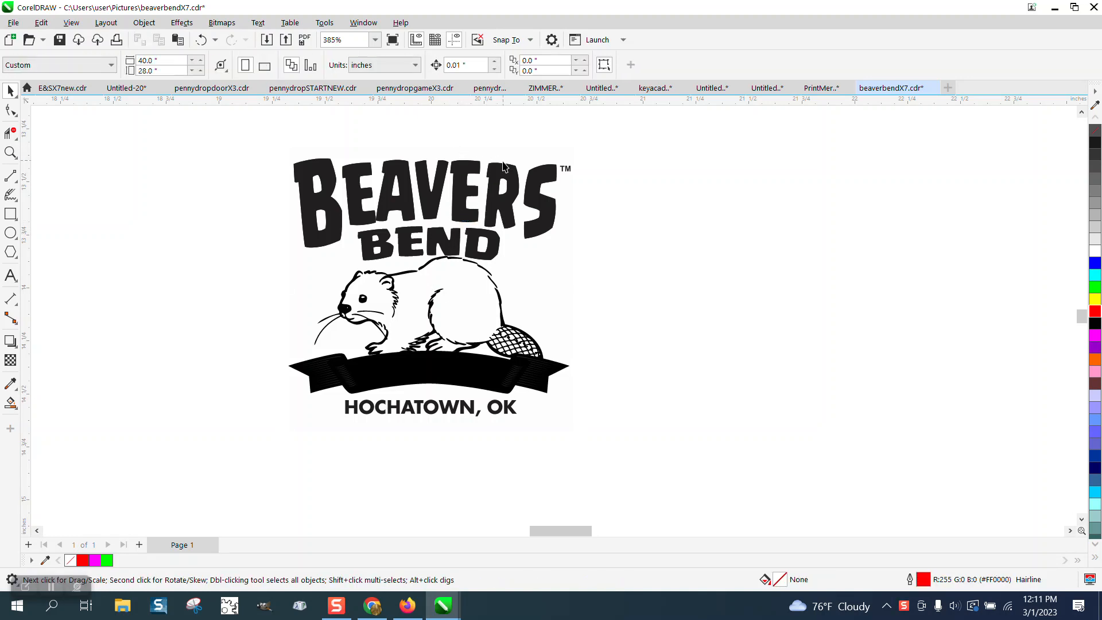
{"action": "left_click", "coordinate": [508, 165]}
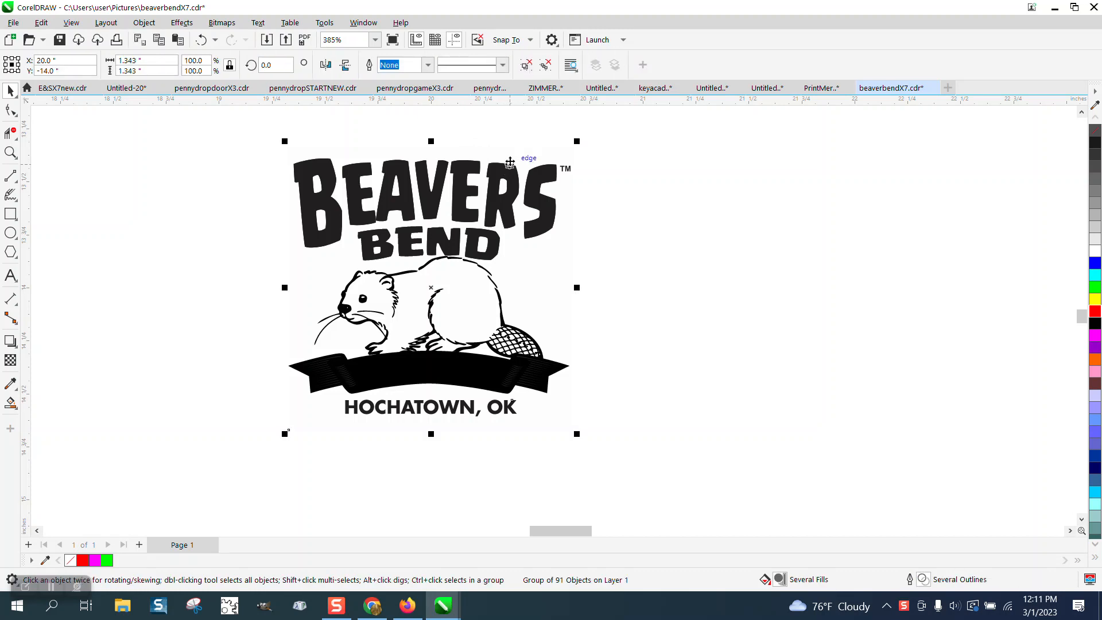
Step: Set the nudge distance to 2 inches and place a duplicate of the Beavers Bend logo 2 inches to the right
{"action": "left_click", "coordinate": [333, 123]}
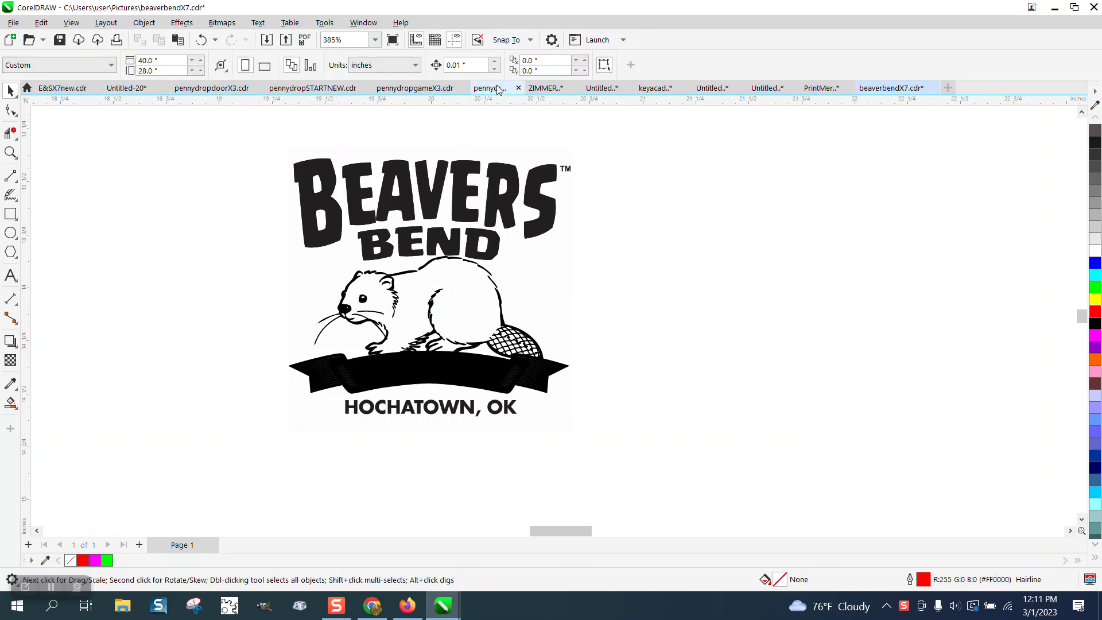
{"action": "double_click", "coordinate": [463, 65]}
{"action": "type", "text": "2"}
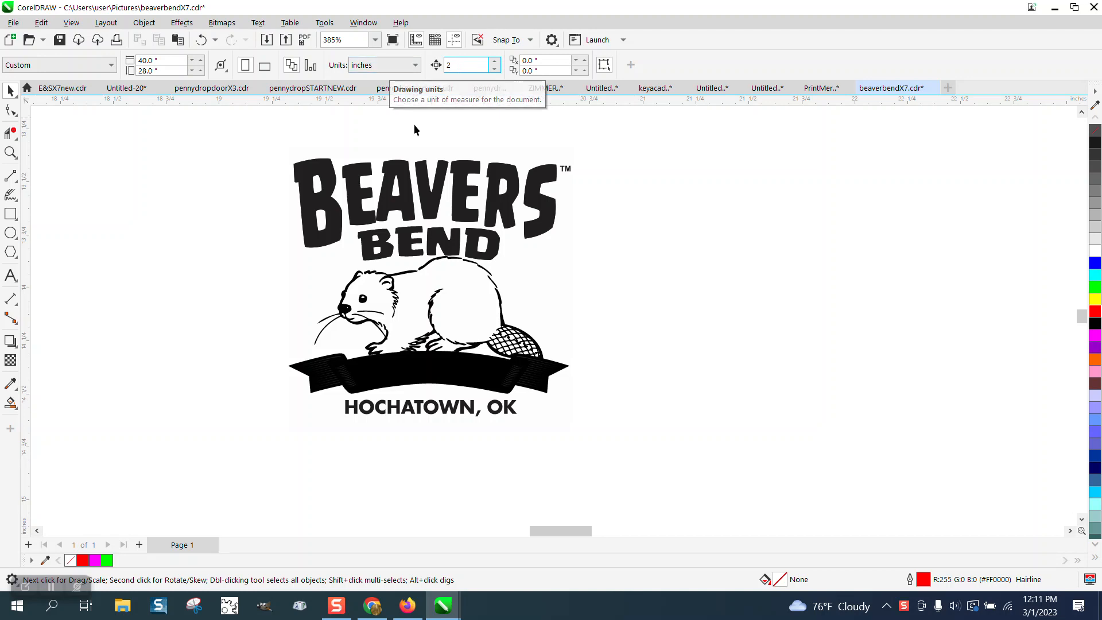
{"action": "left_click", "coordinate": [502, 177]}
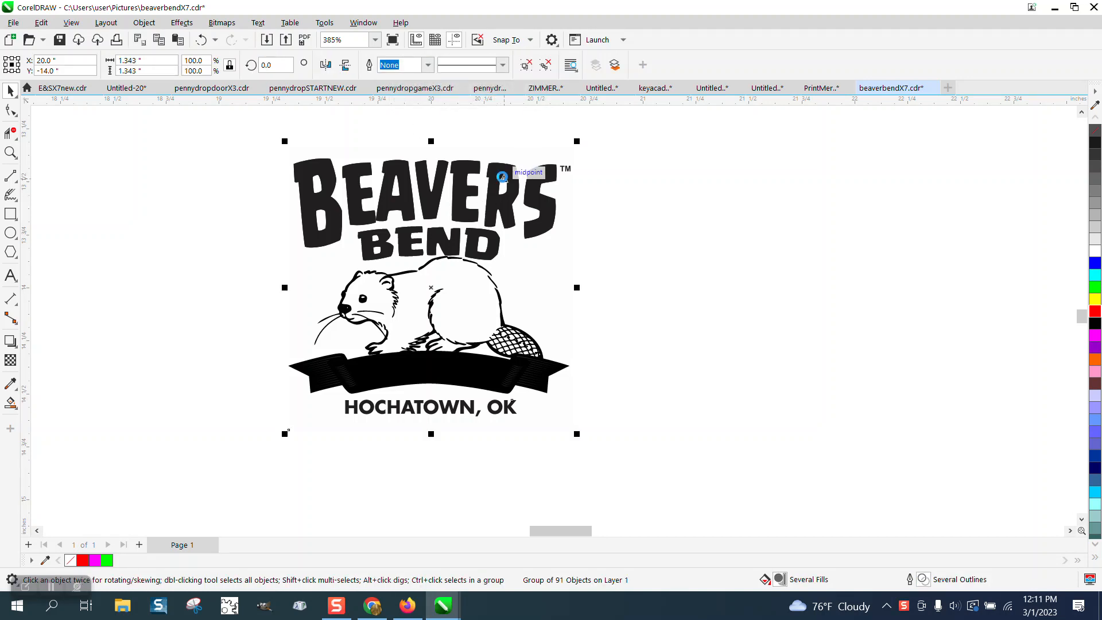
{"action": "key", "text": "KP_Add"}
{"action": "key", "text": "Right"}
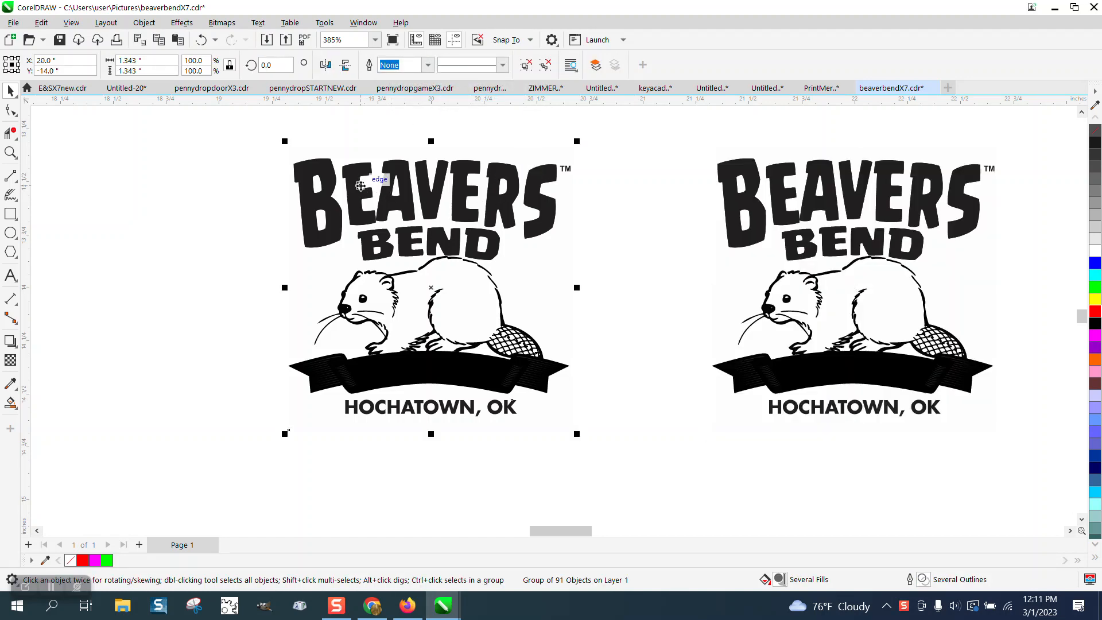
Step: Convert the original logo to a Black and White (1-bit) bitmap at 300 dpi
{"action": "left_click", "coordinate": [367, 183]}
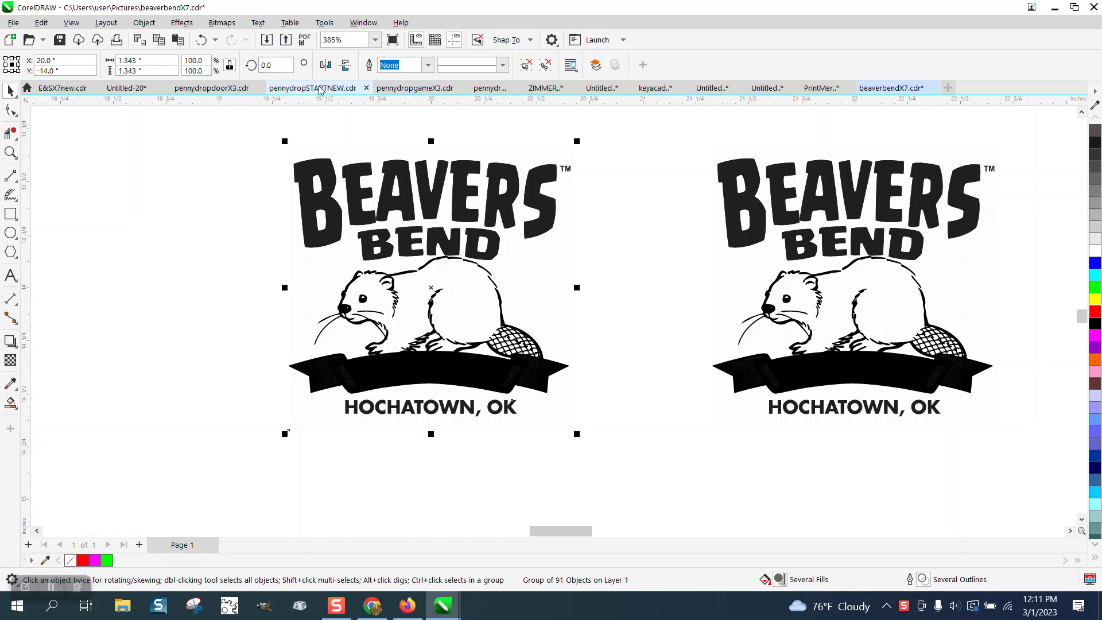
{"action": "left_click", "coordinate": [228, 24]}
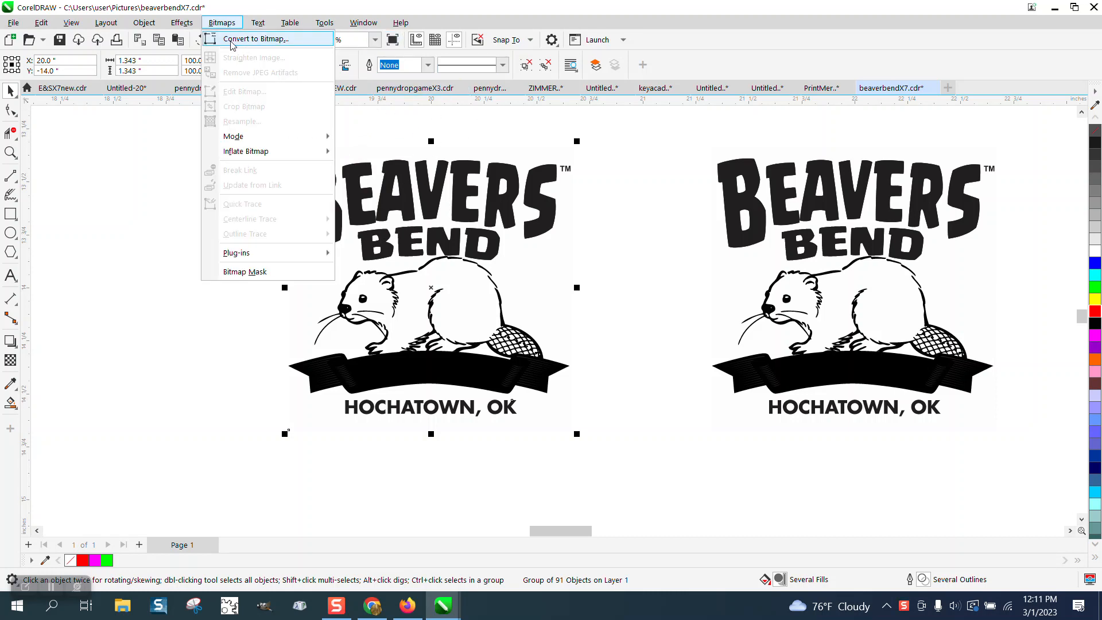
{"action": "left_click", "coordinate": [232, 40]}
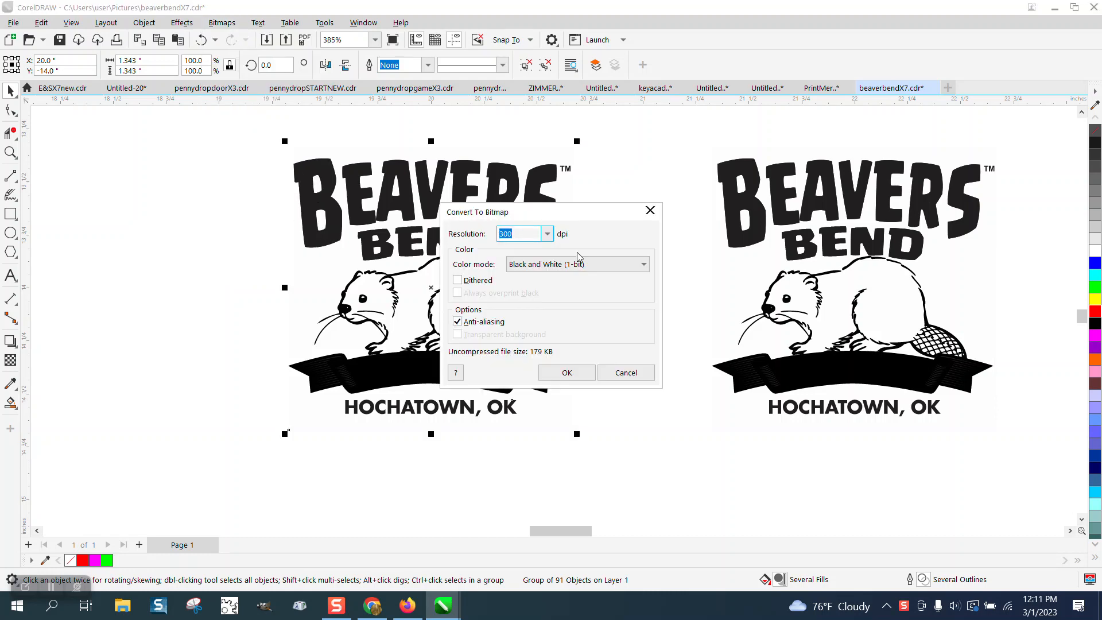
{"action": "left_click", "coordinate": [581, 372]}
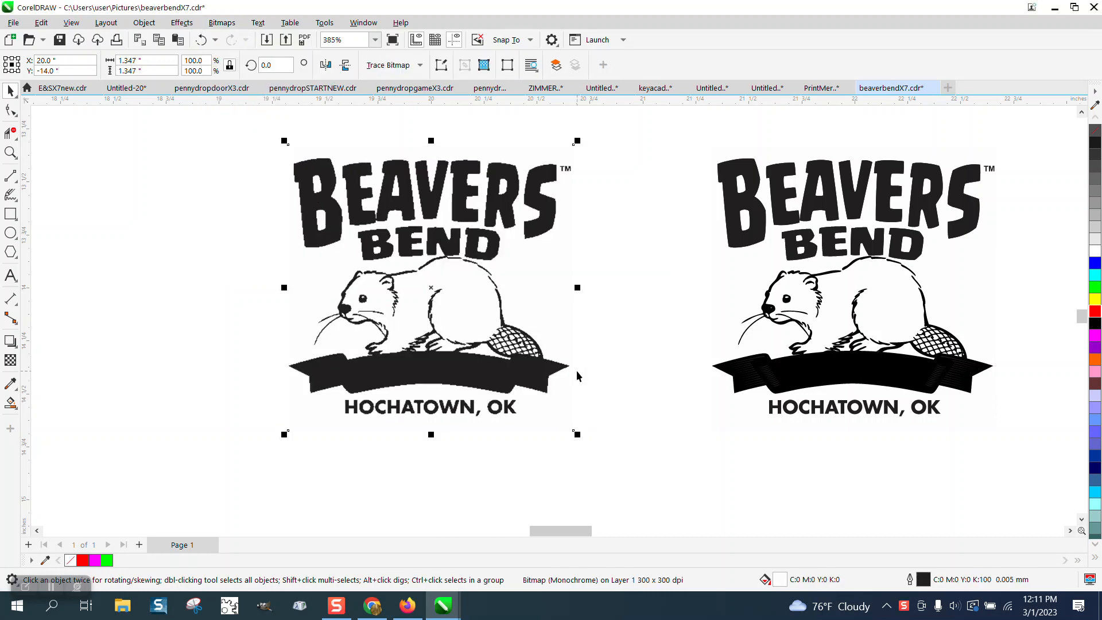
Step: Outline-trace the bitmap as Clipart and move the traced group 2 inches to the left of the bitmap
{"action": "left_click", "coordinate": [420, 65]}
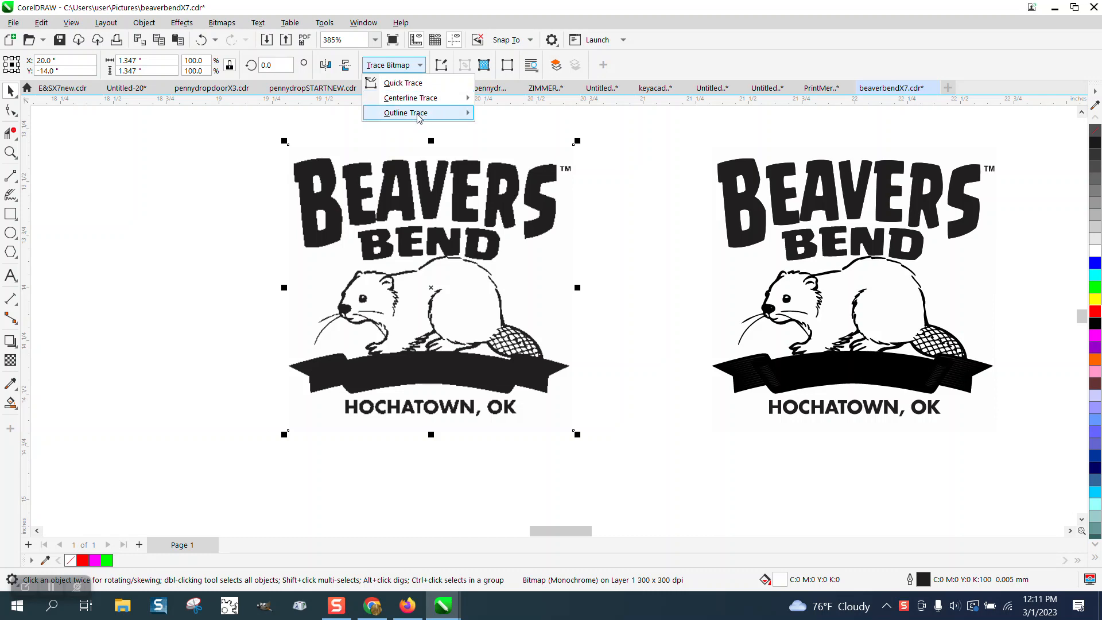
{"action": "mouse_move", "coordinate": [417, 115]}
{"action": "left_click", "coordinate": [508, 156]}
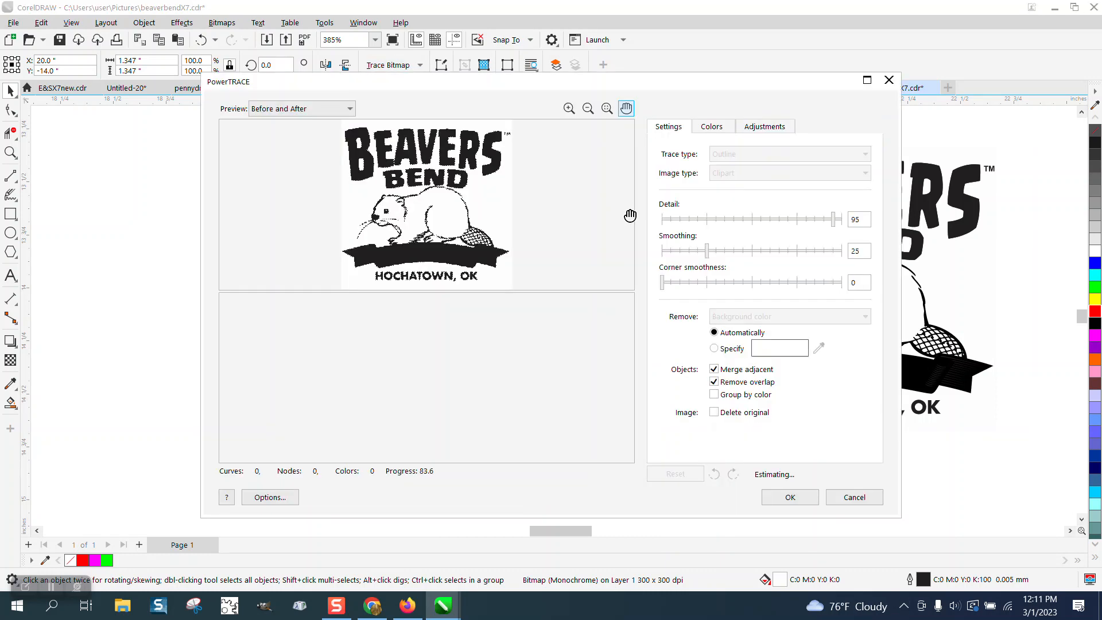
{"action": "left_click", "coordinate": [792, 492]}
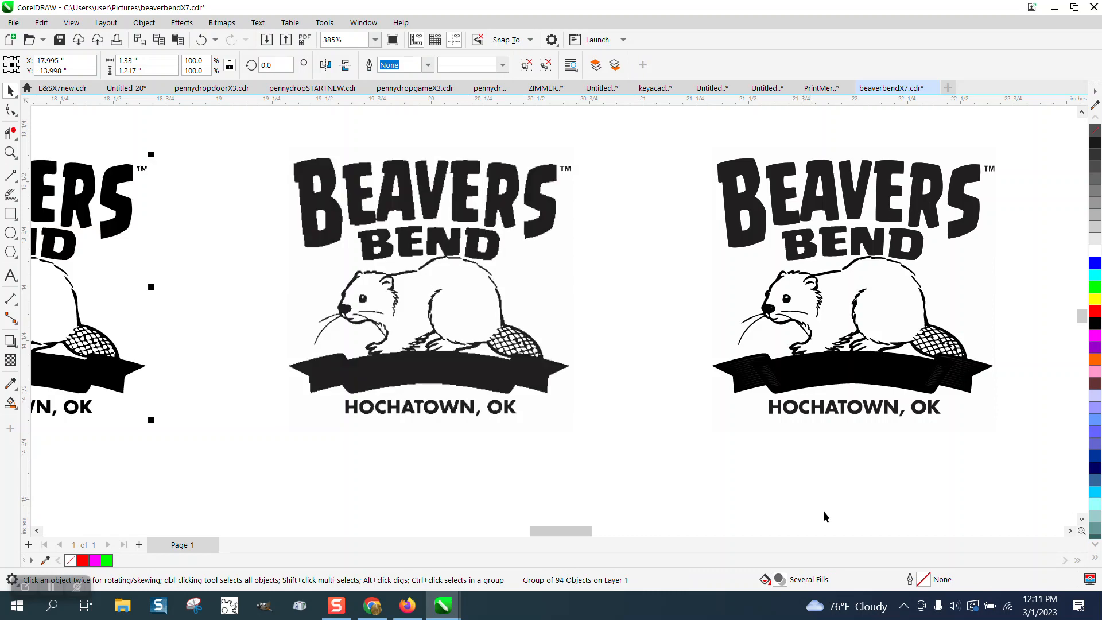
Step: Ungroup the traced logo so its TM mark can be edited separately
{"action": "scroll", "coordinate": [821, 505], "scroll_direction": "down", "scroll_amount": 2}
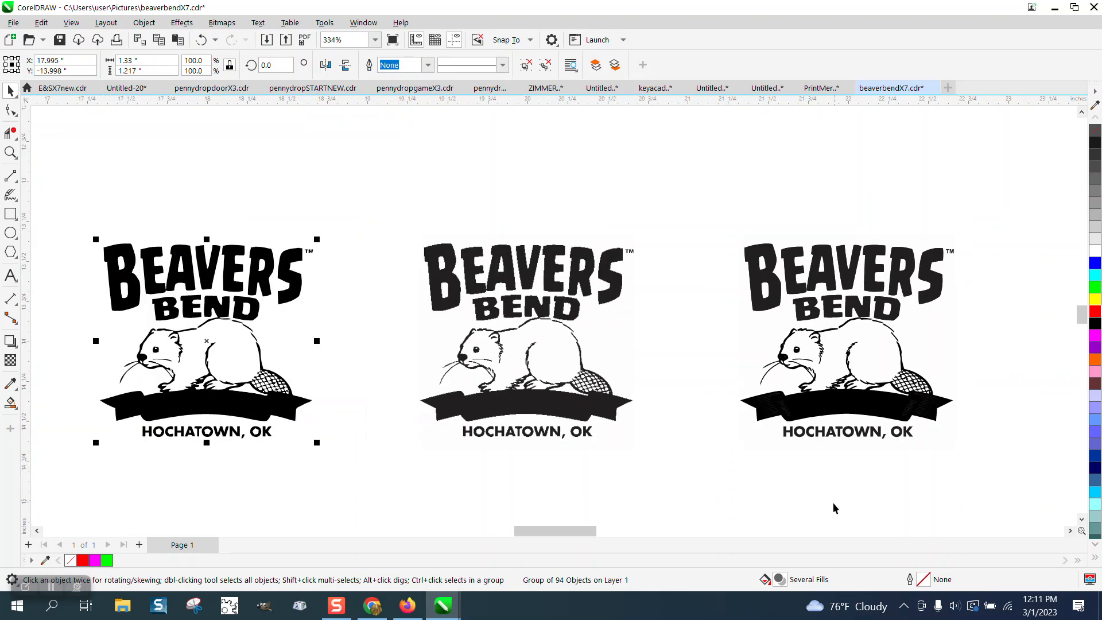
{"action": "left_click", "coordinate": [10, 152]}
{"action": "left_click_drag", "start_coordinate": [273, 253], "coordinate": [351, 299]}
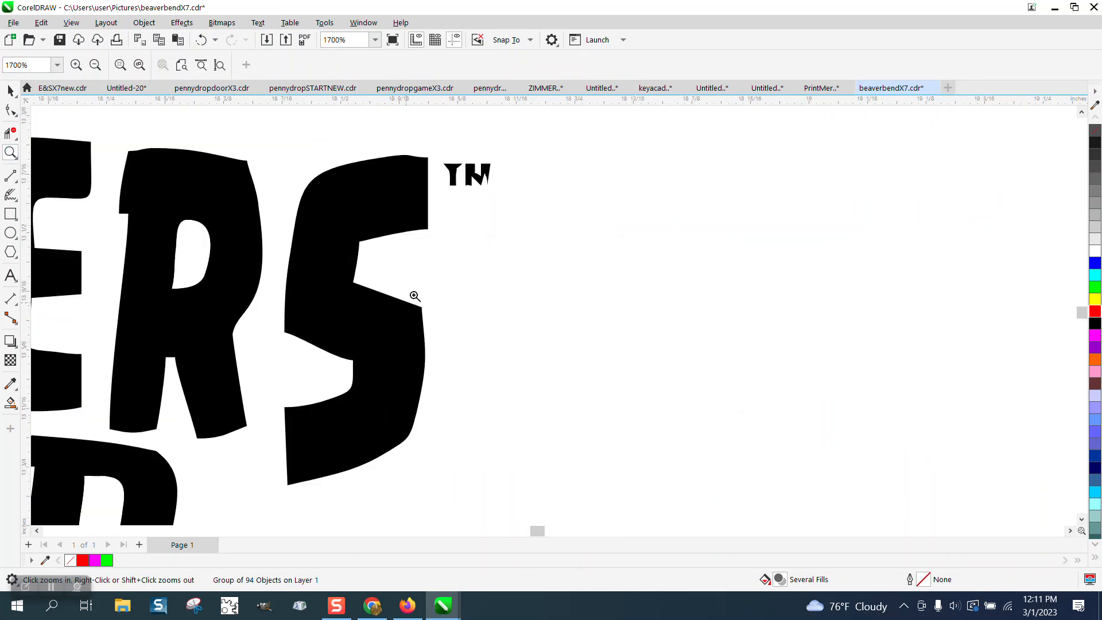
{"action": "left_click", "coordinate": [10, 90]}
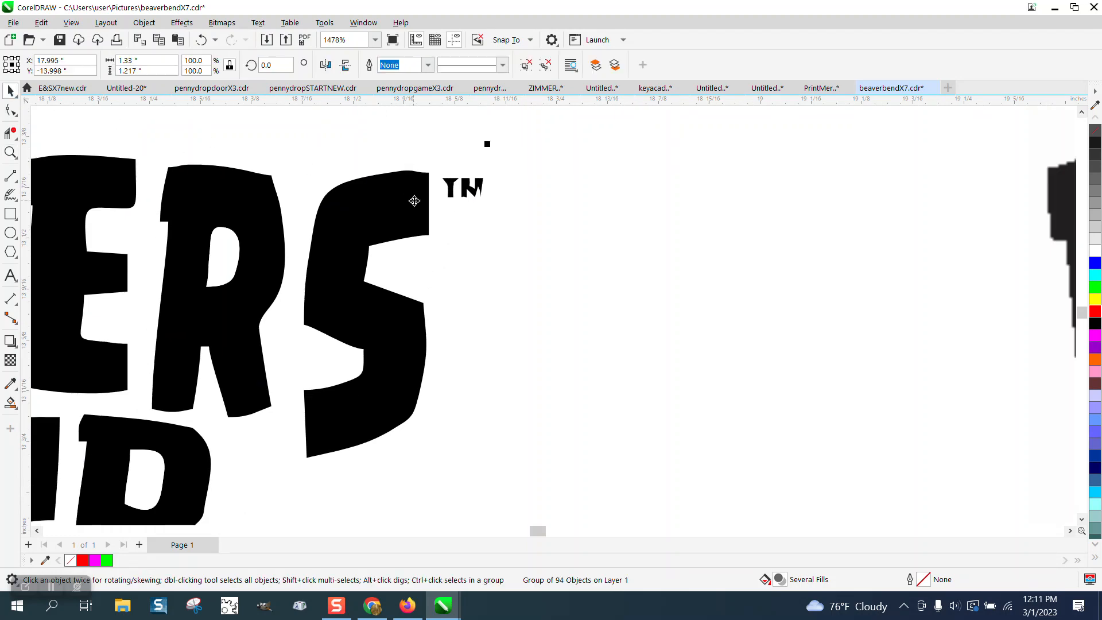
{"action": "left_click", "coordinate": [144, 22]}
{"action": "mouse_move", "coordinate": [163, 248]}
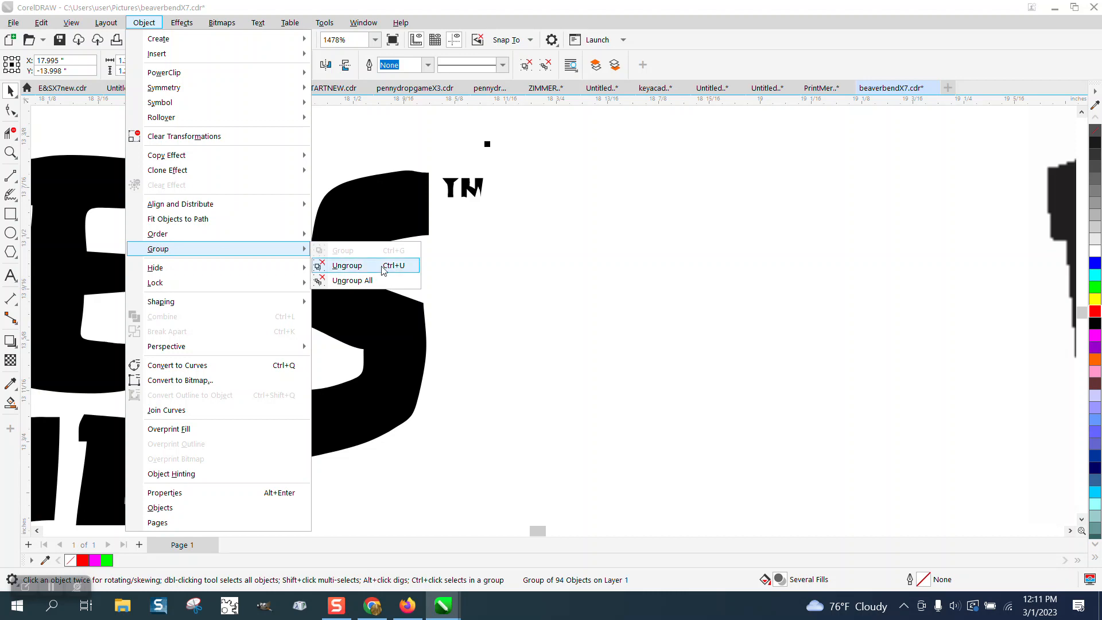
{"action": "left_click", "coordinate": [363, 267]}
Step: Delete the TM mark beside the S of BEAVERS in the traced logo
{"action": "left_click", "coordinate": [446, 144]}
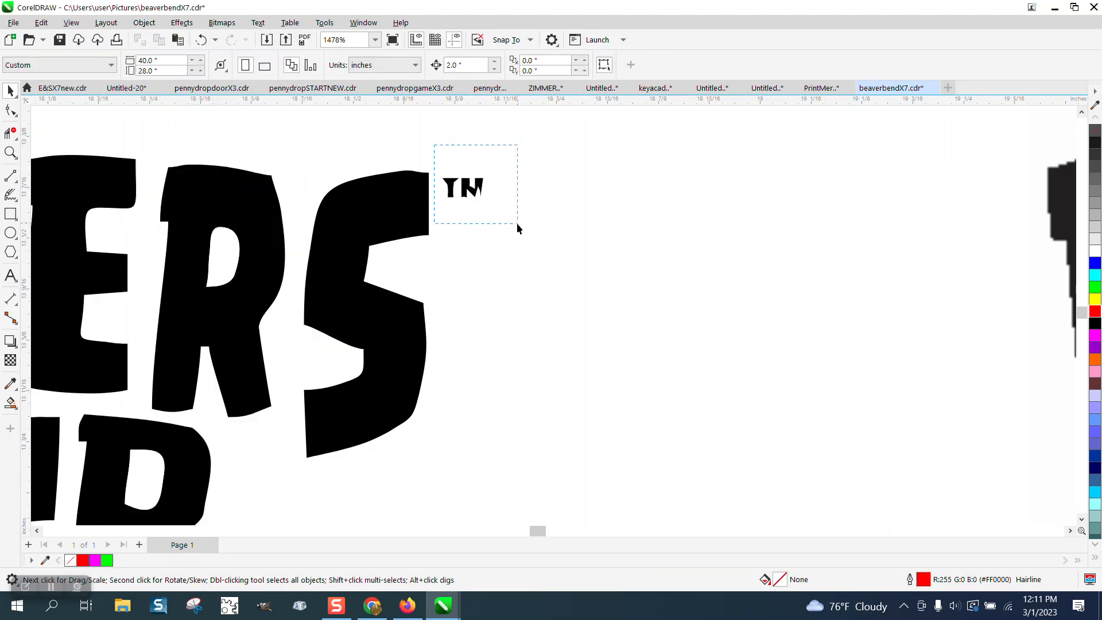
{"action": "left_click_drag", "start_coordinate": [516, 223], "coordinate": [518, 222]}
{"action": "key", "text": "Delete"}
{"action": "scroll", "coordinate": [486, 212], "scroll_direction": "down", "scroll_amount": 1}
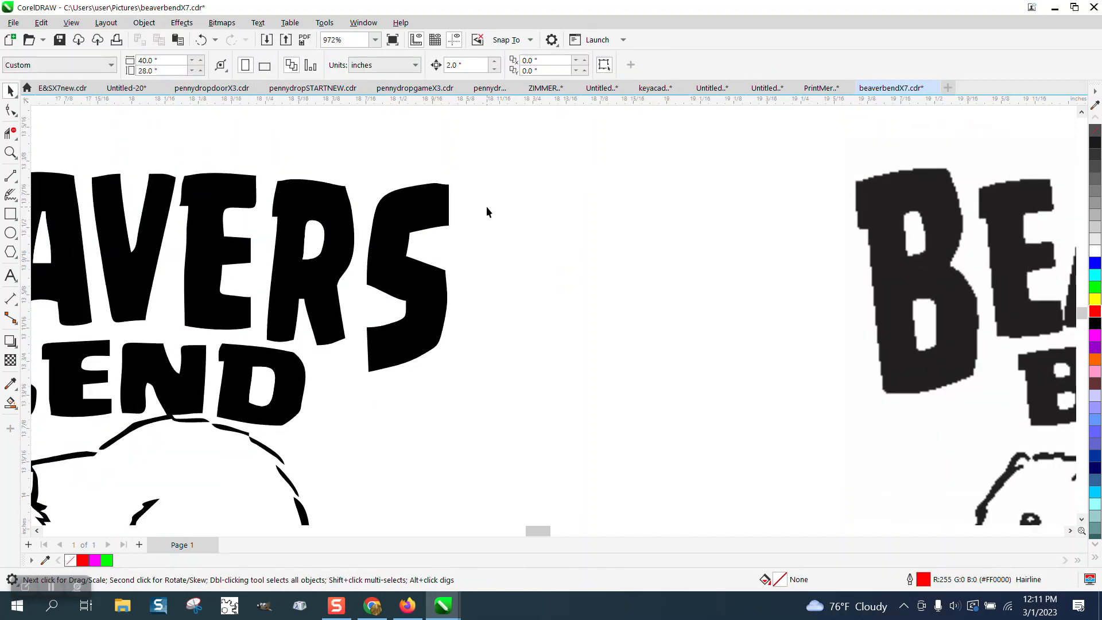
Step: Delete the monochrome bitmap that served as the tracing source
{"action": "scroll", "coordinate": [486, 212], "scroll_direction": "down", "scroll_amount": 2}
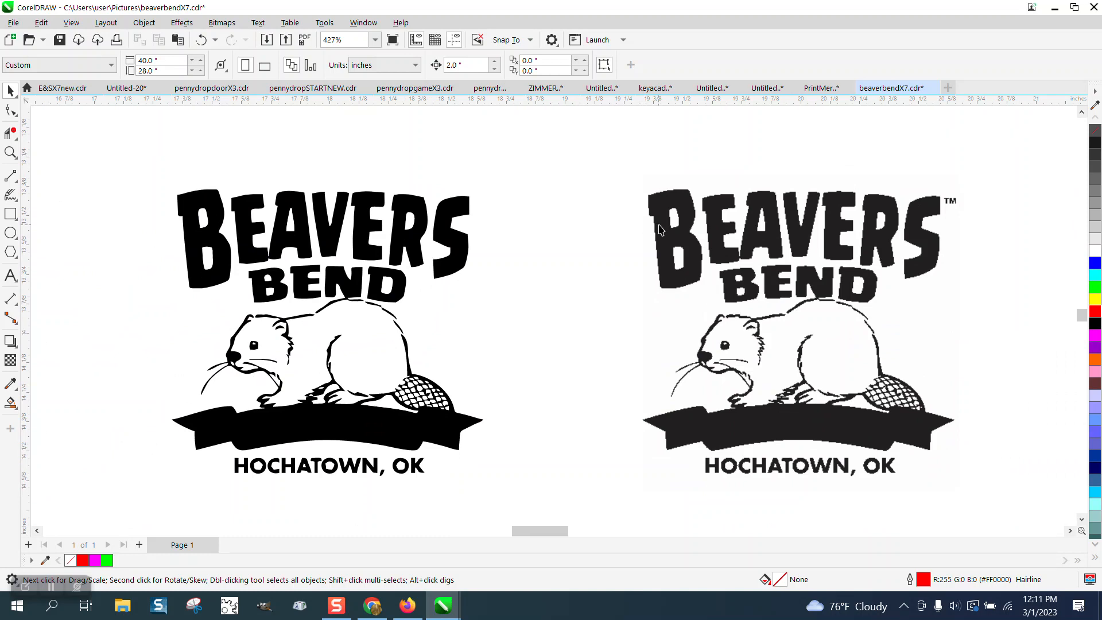
{"action": "left_click", "coordinate": [666, 230]}
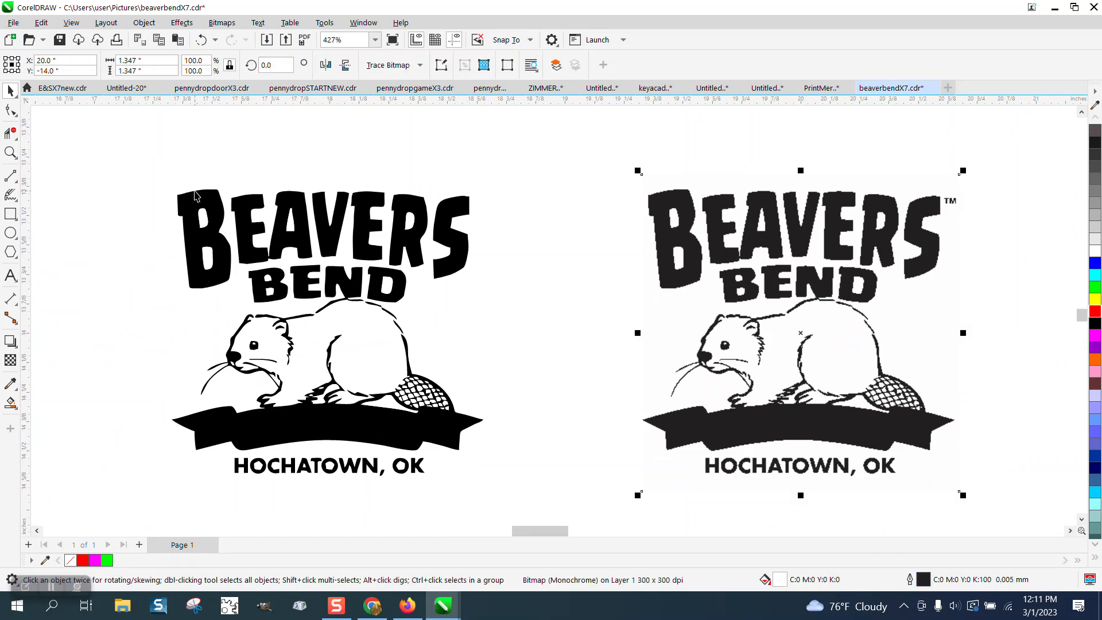
{"action": "key", "text": "Delete"}
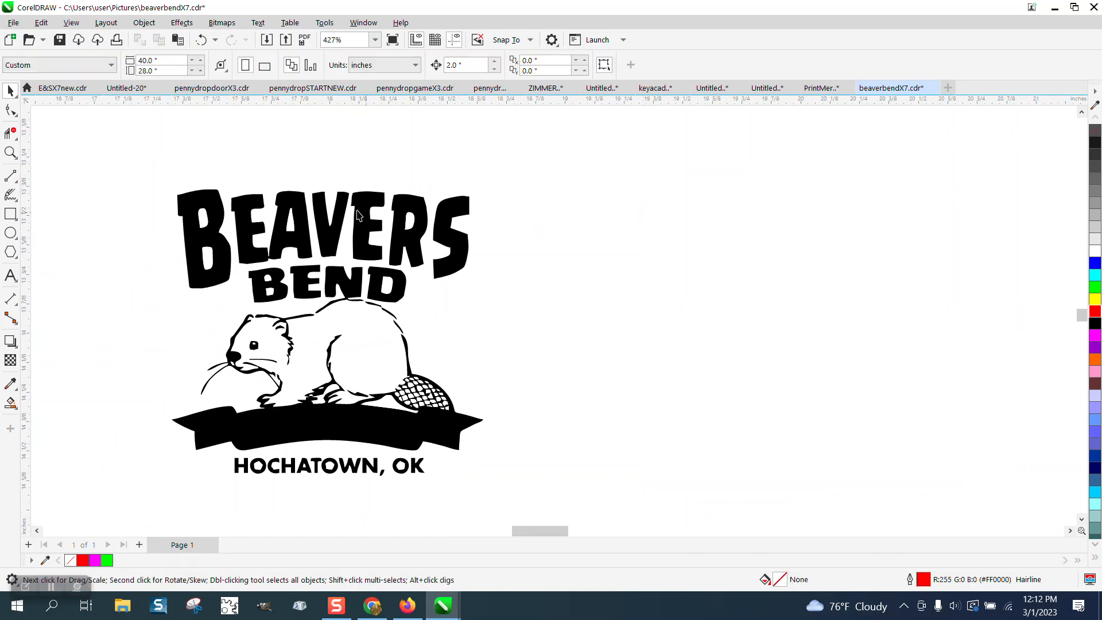
Step: Group all objects of the traced logo and center the group on the page
{"action": "left_click_drag", "start_coordinate": [141, 182], "coordinate": [543, 494]}
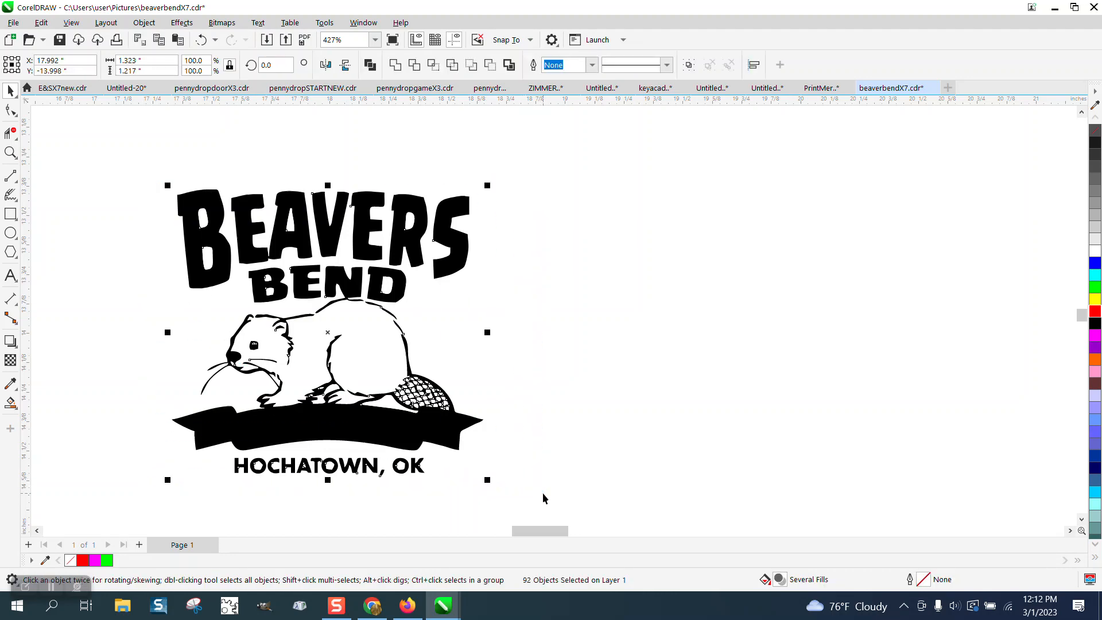
{"action": "key", "text": "ctrl+g"}
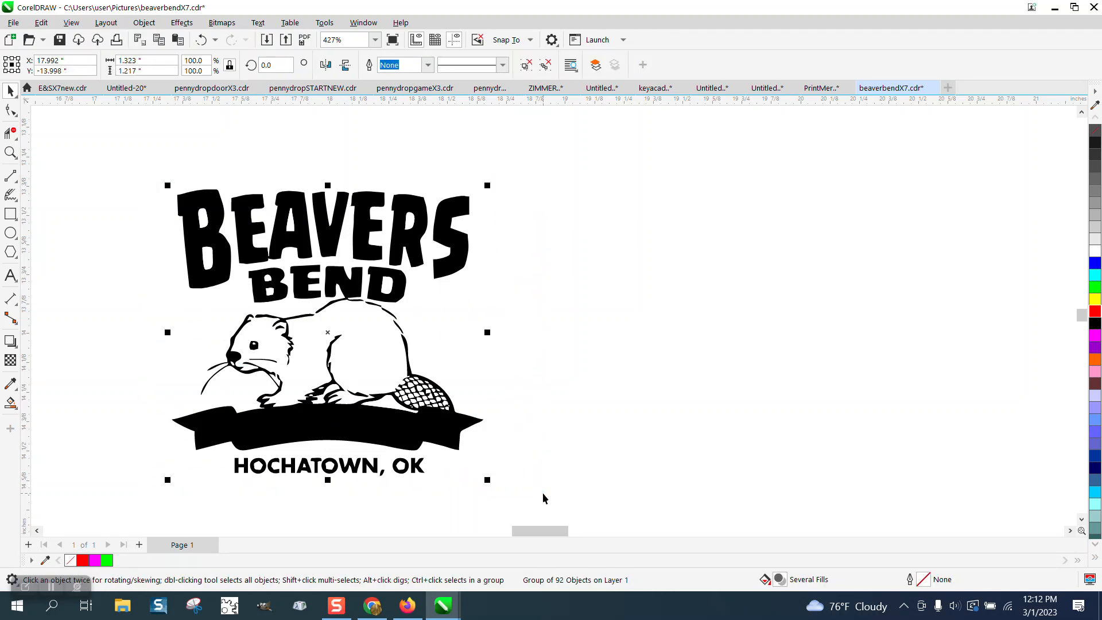
{"action": "key", "text": "p"}
Step: Move the untraced copy of the original logo 2 inches up, out of the way
{"action": "scroll", "coordinate": [393, 416], "scroll_direction": "down", "scroll_amount": 3}
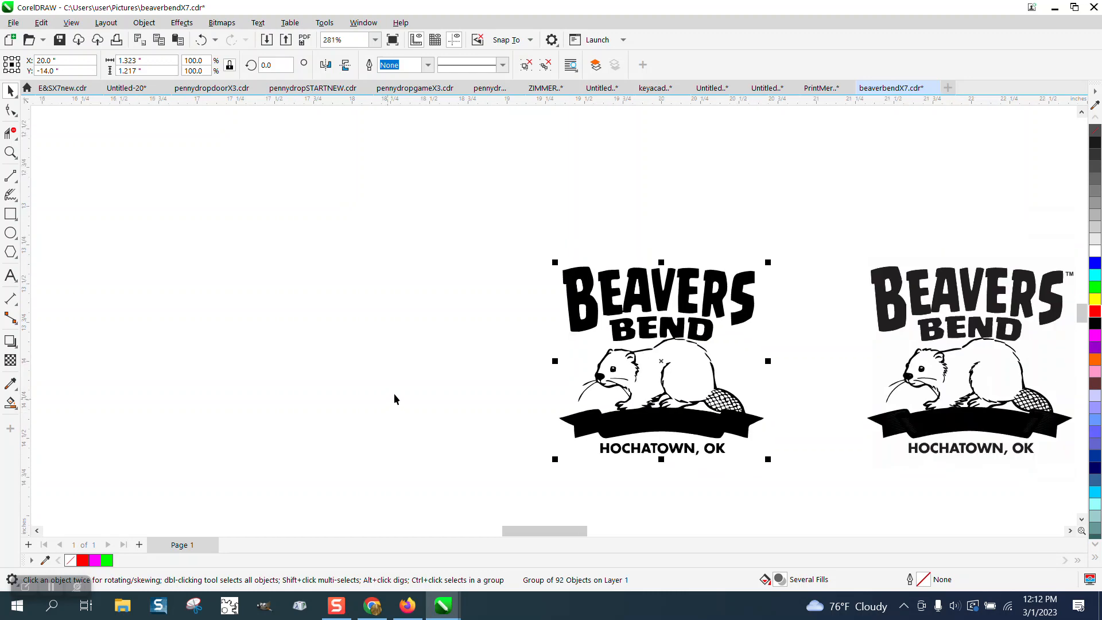
{"action": "left_click_drag", "start_coordinate": [867, 253], "coordinate": [1004, 495]}
{"action": "key", "text": "Up"}
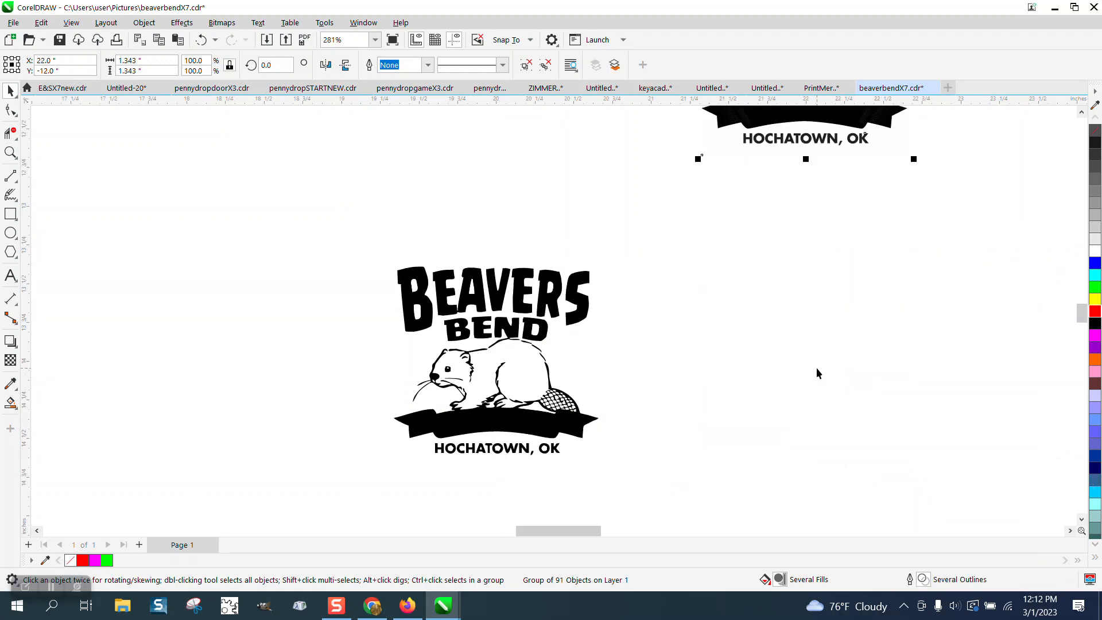
Step: Create a boundary curve around the ungrouped traced logo and move that curve 2 inches to the right
{"action": "left_click", "coordinate": [503, 282]}
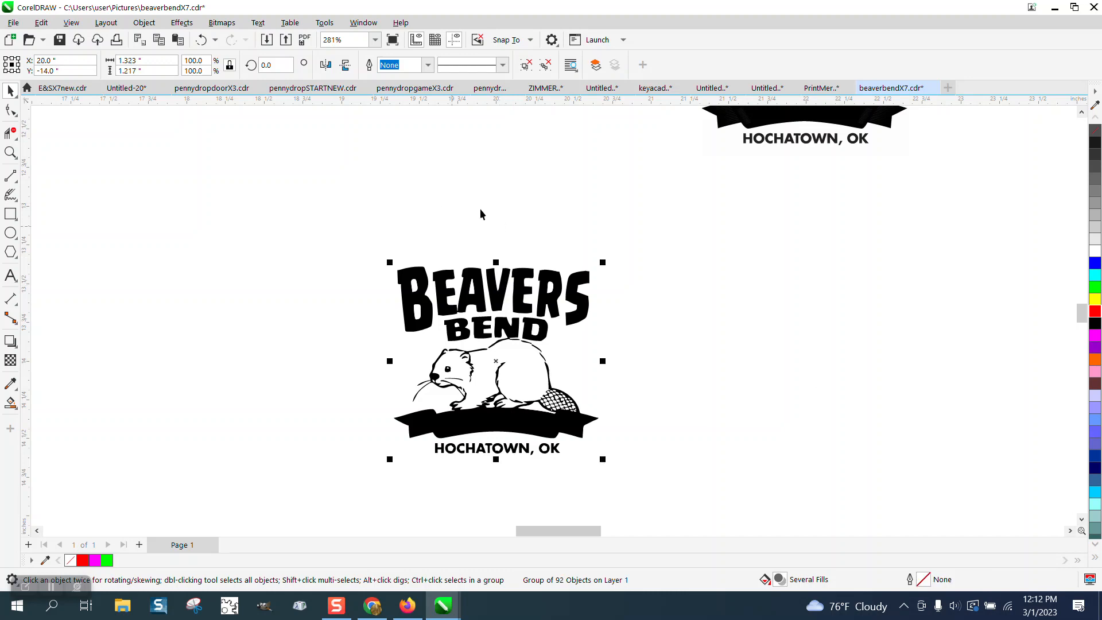
{"action": "left_click", "coordinate": [144, 23]}
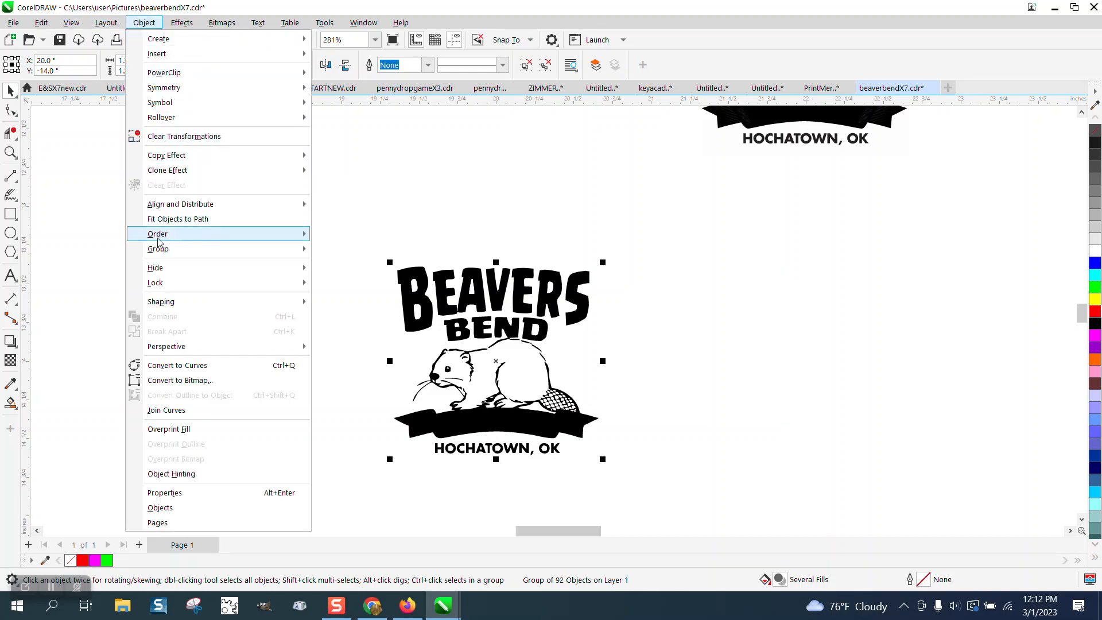
{"action": "mouse_move", "coordinate": [160, 254]}
{"action": "left_click", "coordinate": [347, 265]}
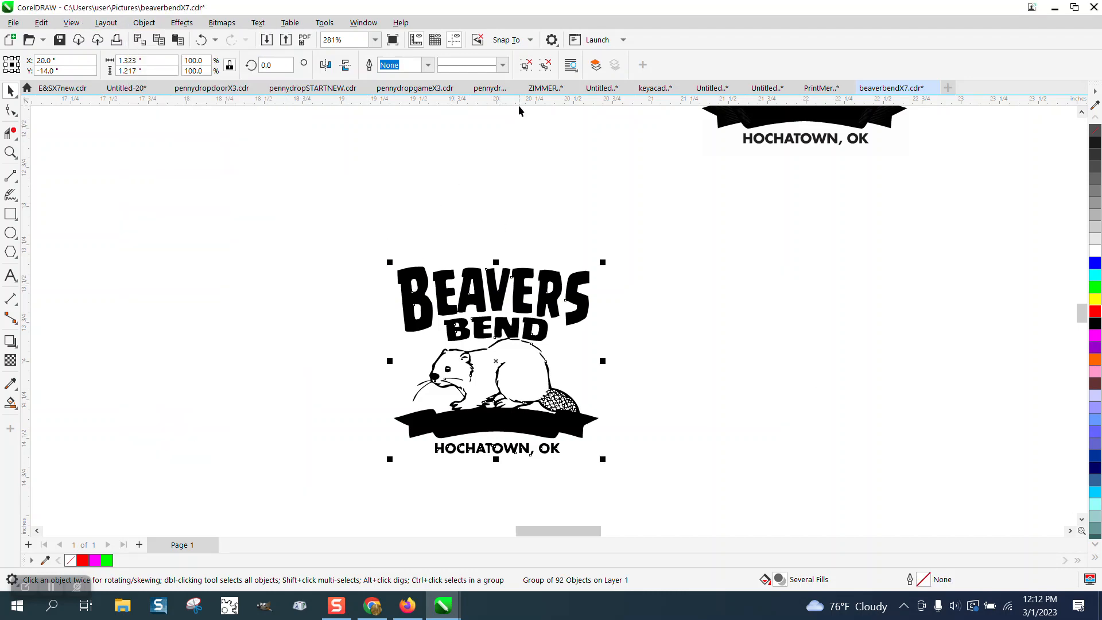
{"action": "left_click", "coordinate": [509, 65]}
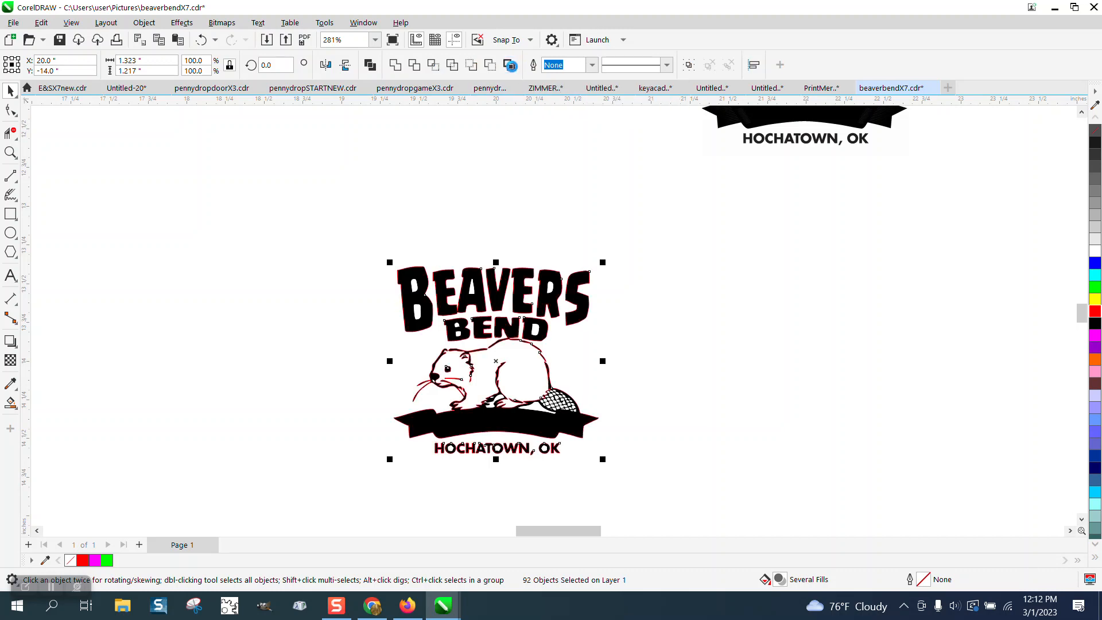
{"action": "key", "text": "Right"}
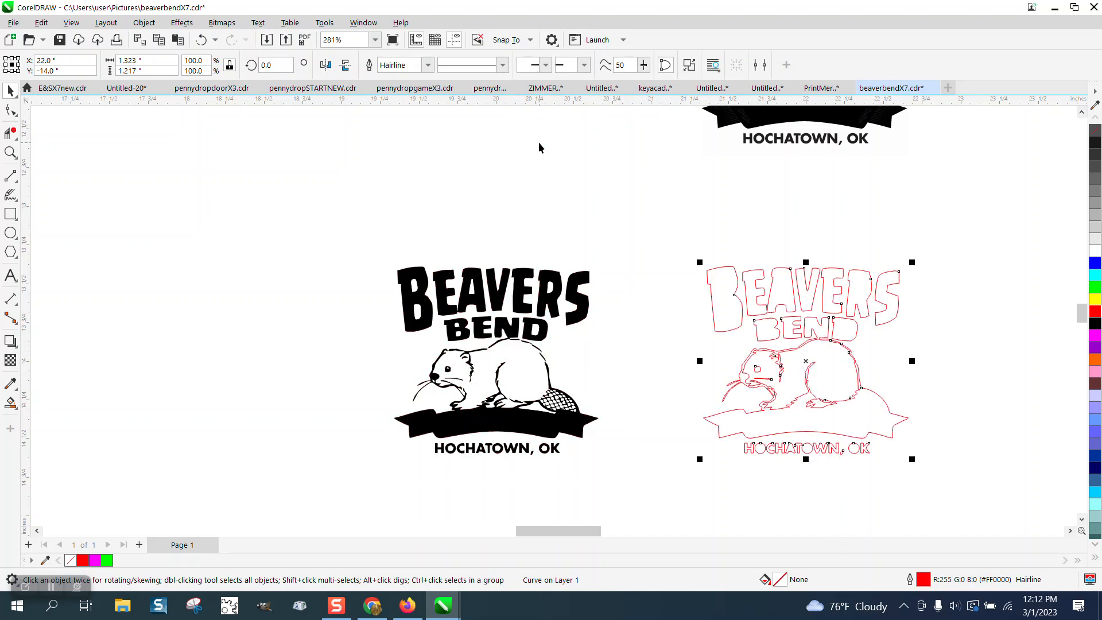
Step: Group all the objects of the black traced logo
{"action": "left_click", "coordinate": [588, 289]}
{"action": "left_click_drag", "start_coordinate": [361, 235], "coordinate": [642, 493]}
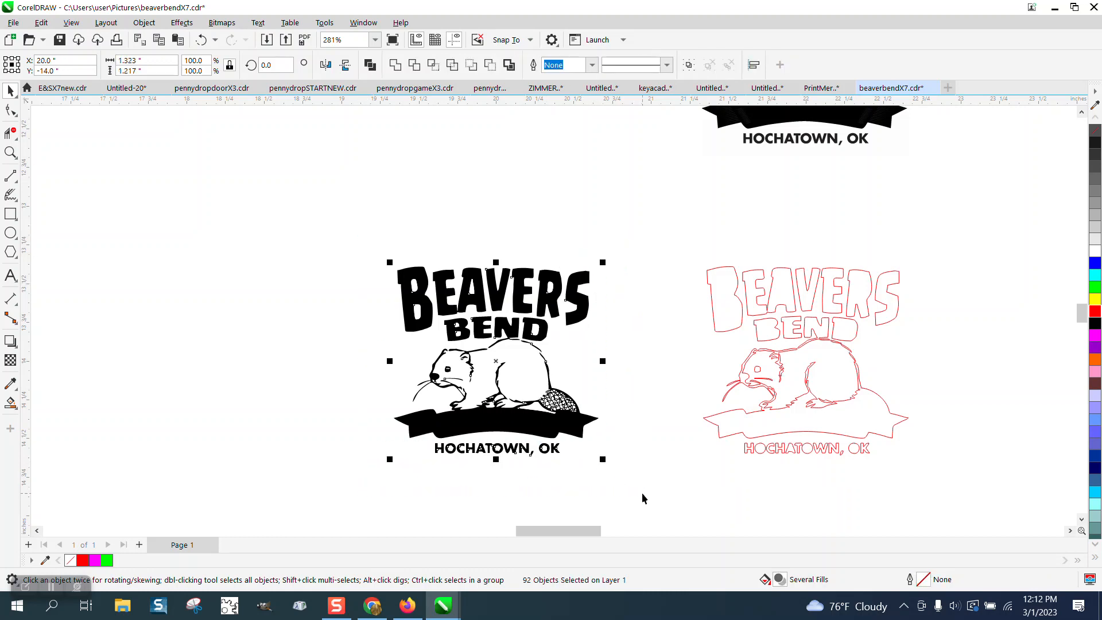
Step: Apply a one-step outside contour with a 0.1-inch offset to the red boundary curve
{"action": "left_click", "coordinate": [789, 344]}
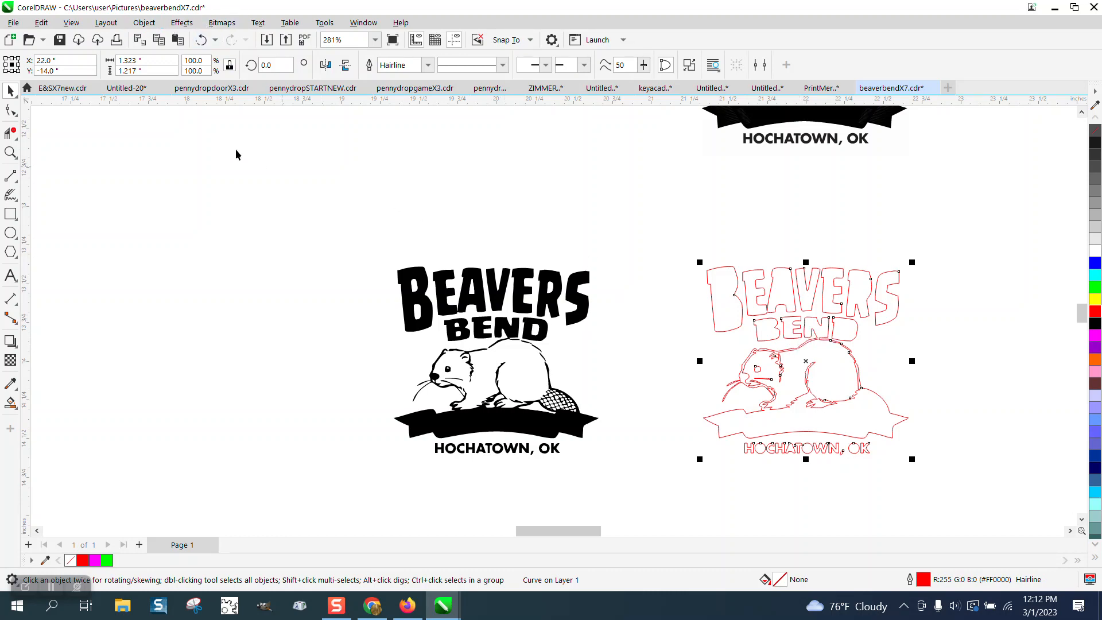
{"action": "left_click", "coordinate": [182, 23]}
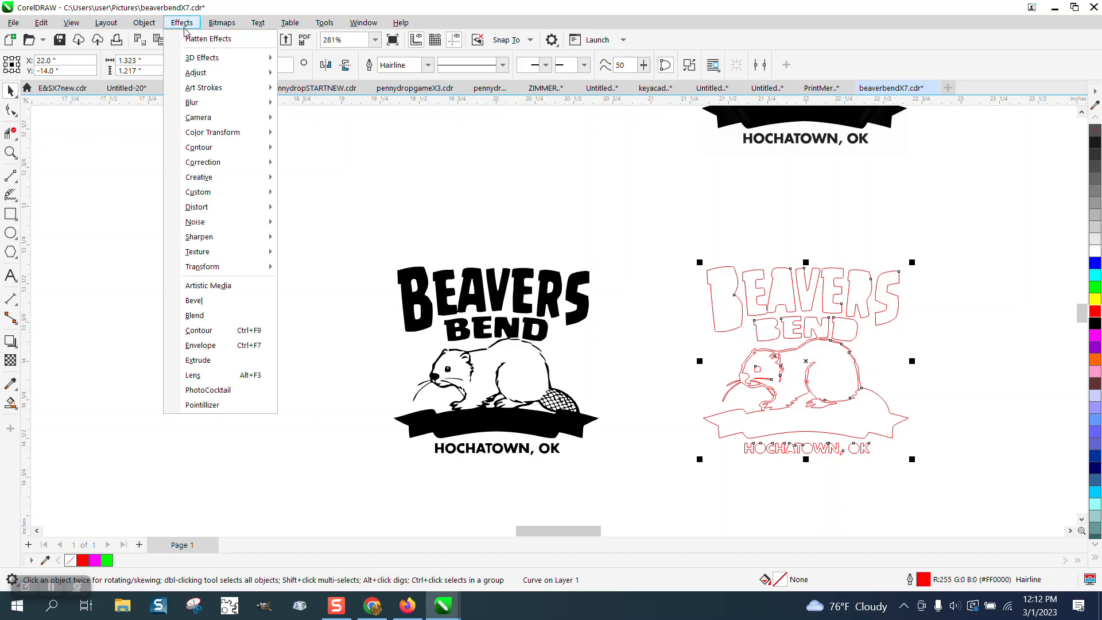
{"action": "left_click", "coordinate": [195, 330]}
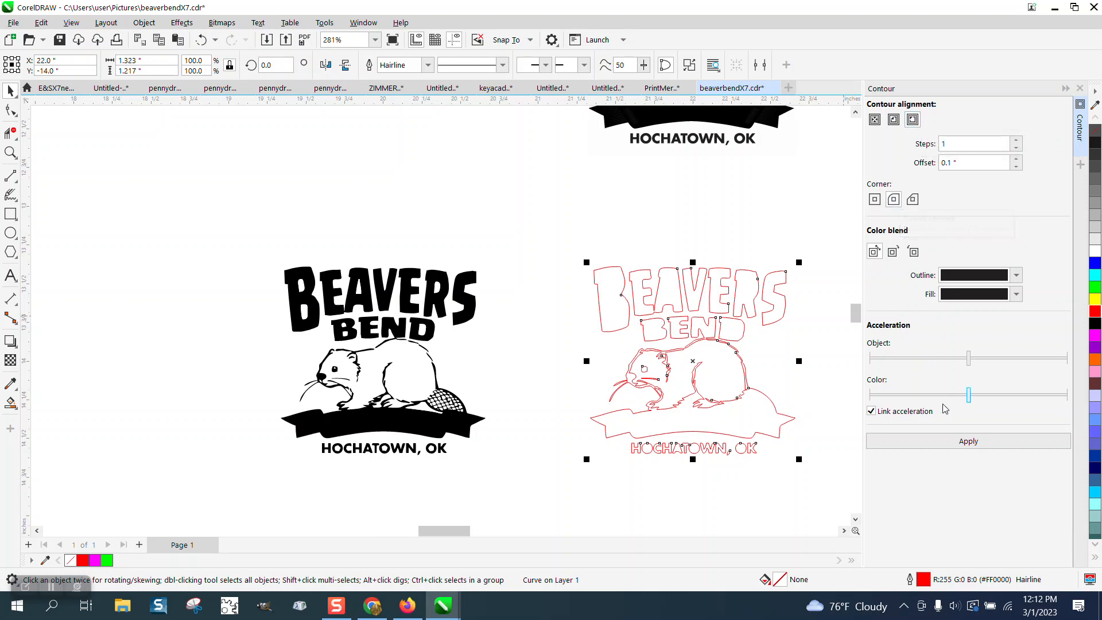
{"action": "left_click", "coordinate": [967, 443]}
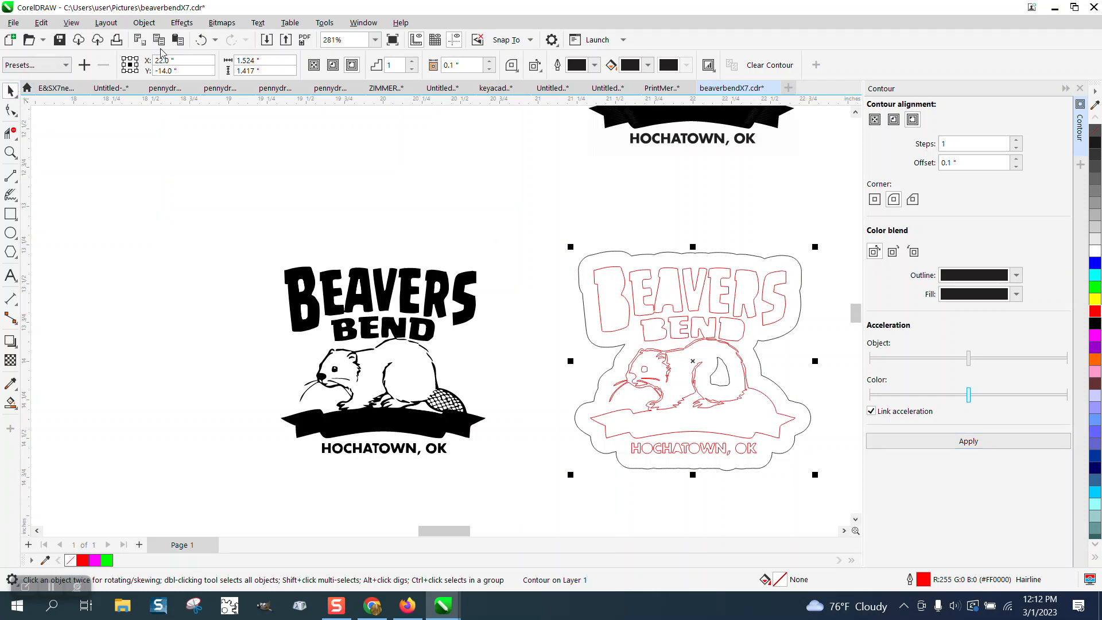
Step: Break the contour apart from the red boundary curve and move the contour 4 inches to the left
{"action": "left_click", "coordinate": [144, 23]}
{"action": "left_click", "coordinate": [176, 331]}
{"action": "left_click", "coordinate": [542, 241]}
{"action": "left_click", "coordinate": [647, 254]}
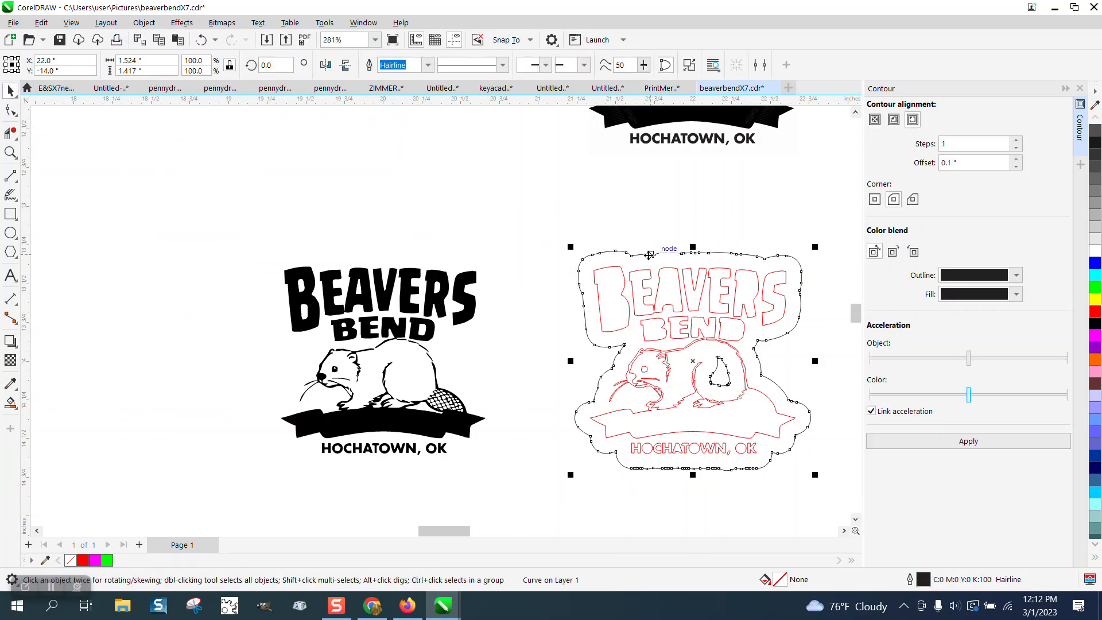
{"action": "key", "text": "Left"}
{"action": "key", "text": "Left"}
{"action": "scroll", "coordinate": [238, 327], "scroll_direction": "down", "scroll_amount": 1}
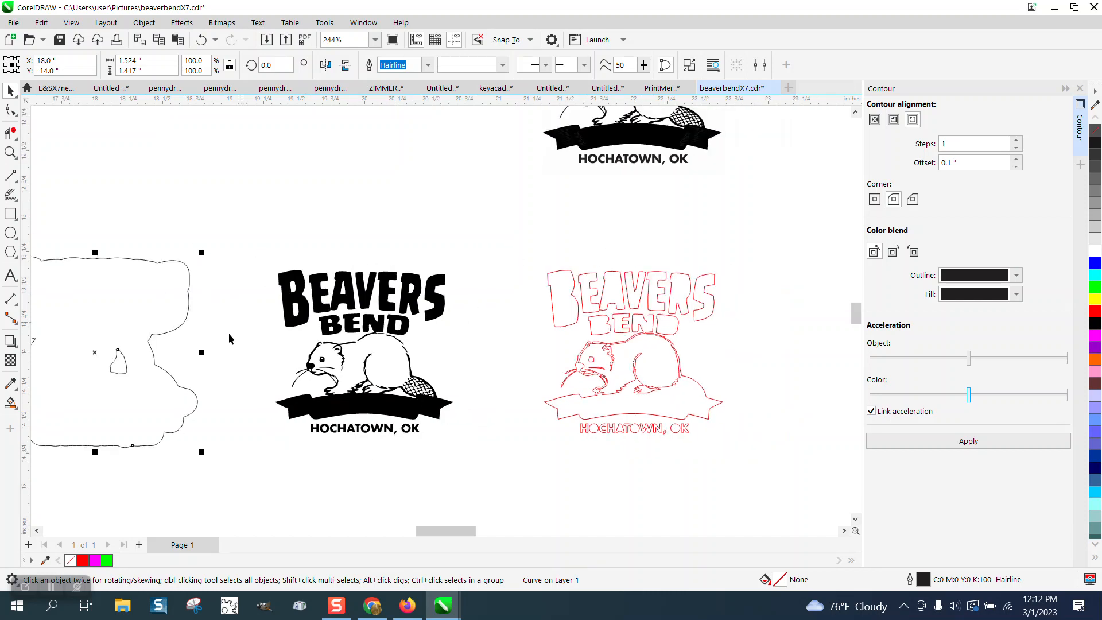
Step: Break the contour curve apart and delete the small teardrop-shaped piece inside it
{"action": "left_click", "coordinate": [144, 22]}
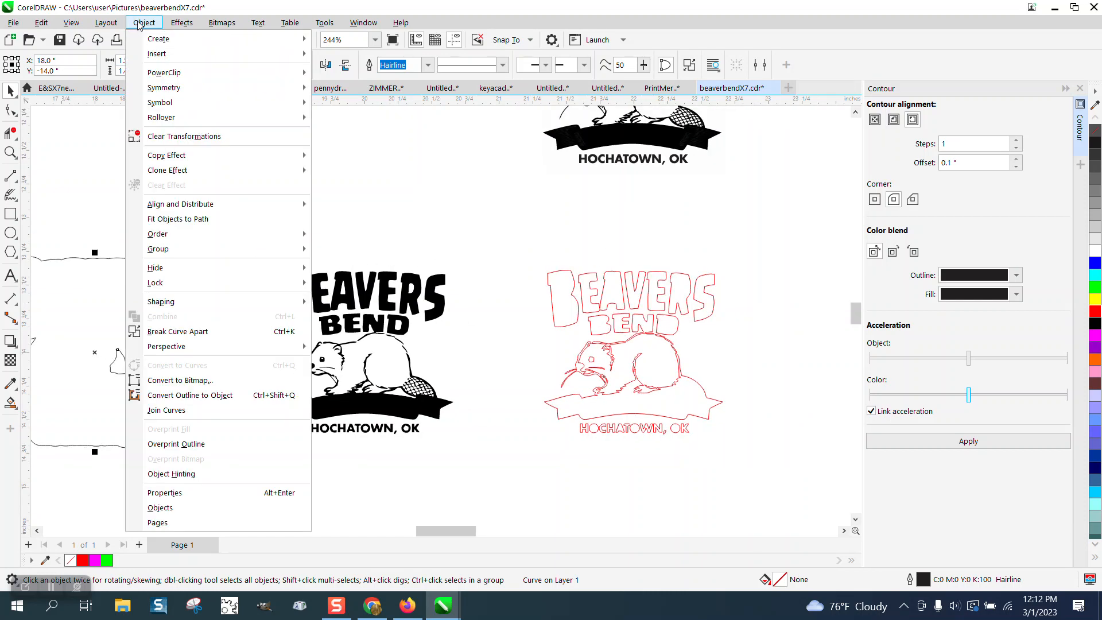
{"action": "left_click", "coordinate": [189, 337]}
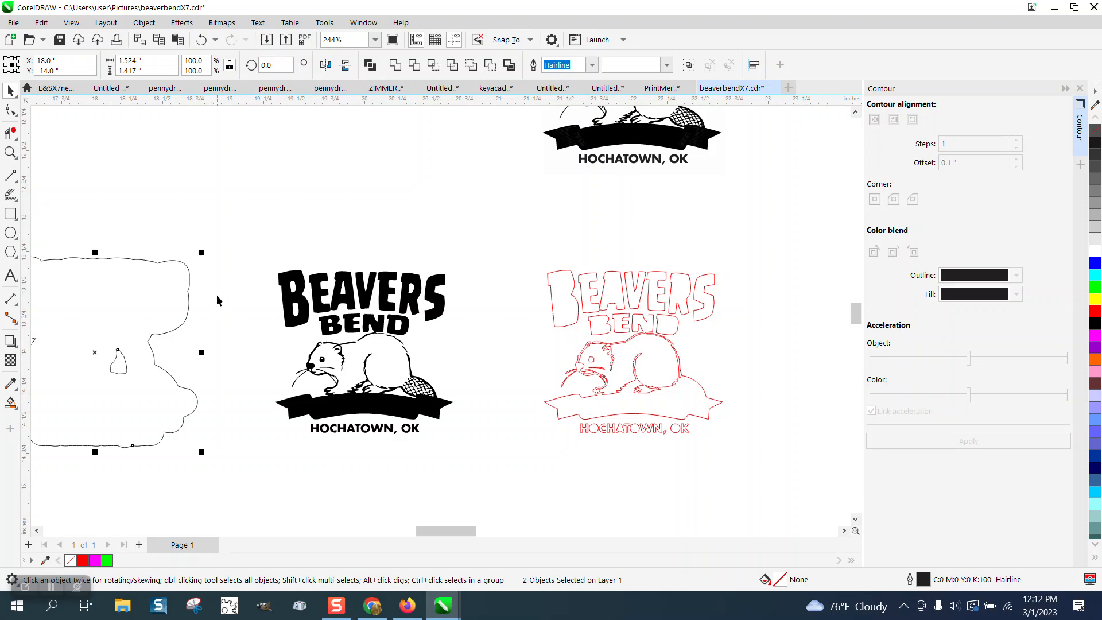
{"action": "left_click", "coordinate": [90, 419]}
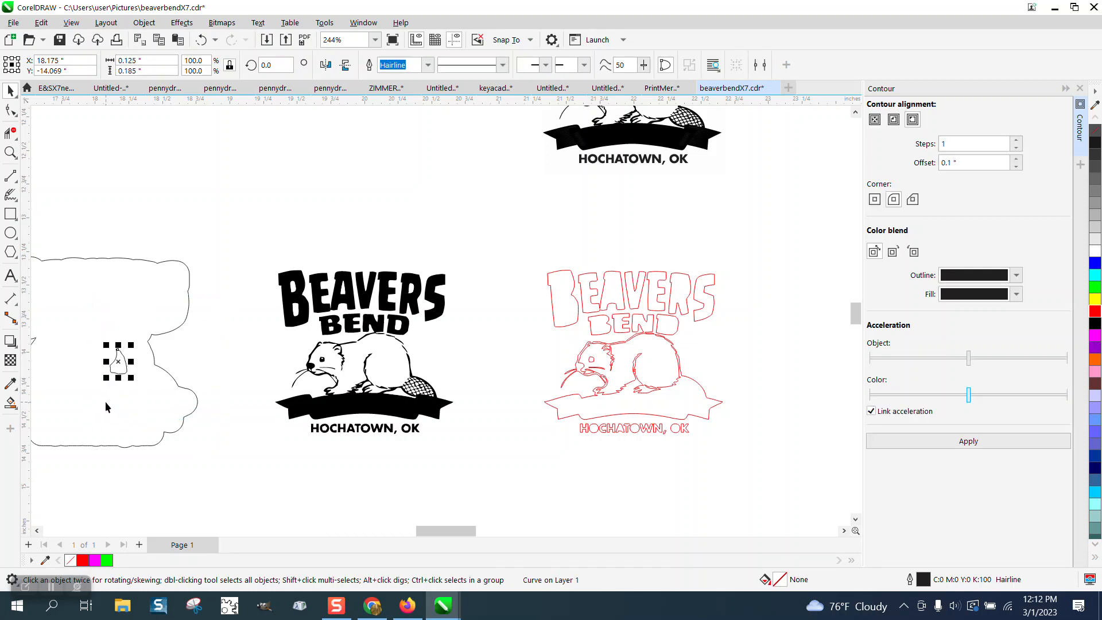
{"action": "left_click", "coordinate": [105, 401]}
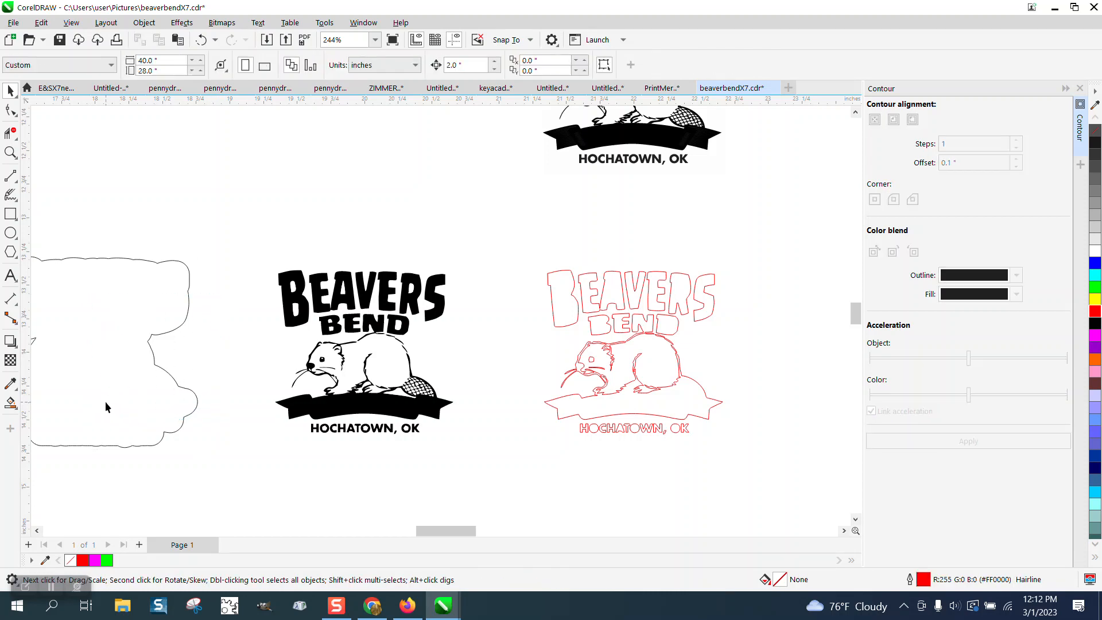
Step: Center the remaining outer contour on the page around the logo and give it a red outline
{"action": "left_click", "coordinate": [175, 386]}
{"action": "key", "text": "p"}
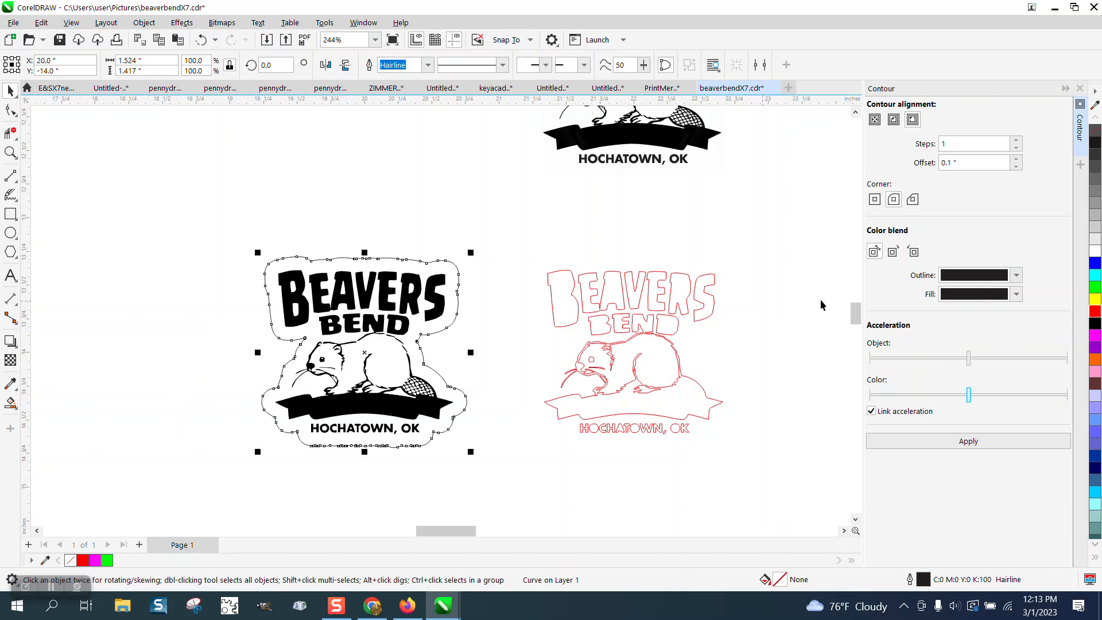
{"action": "right_click", "coordinate": [1094, 312]}
Step: Delete the detailed red boundary curve beside the logo
{"action": "left_click_drag", "start_coordinate": [536, 236], "coordinate": [753, 468]}
{"action": "key", "text": "Delete"}
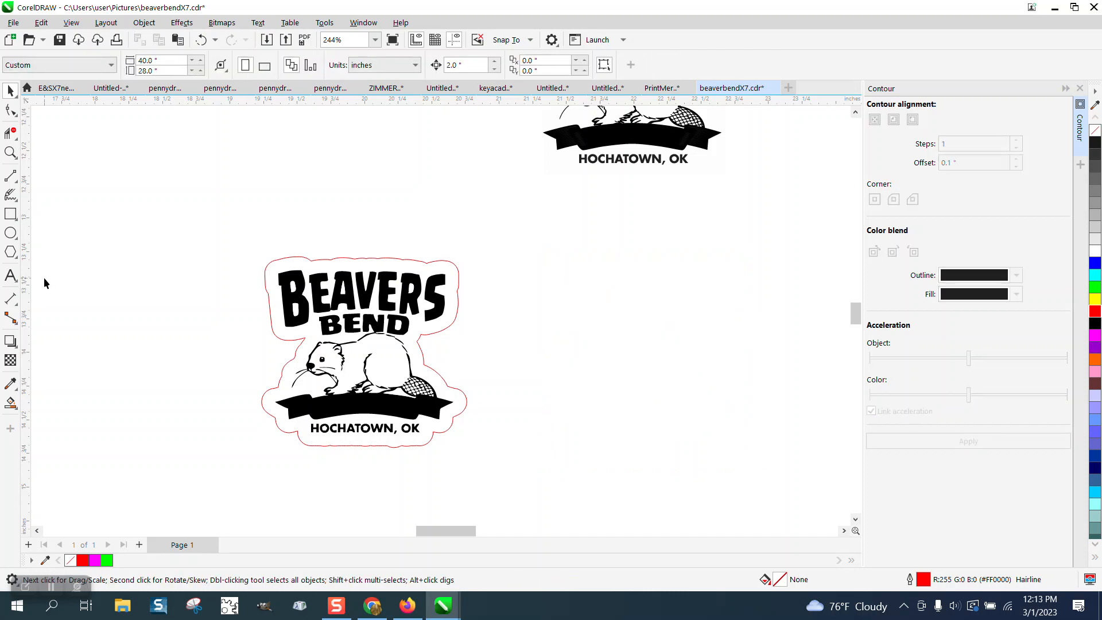
Step: Draw a circle centered on the page around the logo and enlarge it to about 1.726 inches in diameter
{"action": "left_click", "coordinate": [11, 233]}
{"action": "left_click_drag", "start_coordinate": [656, 264], "coordinate": [471, 440]}
{"action": "key", "text": "p"}
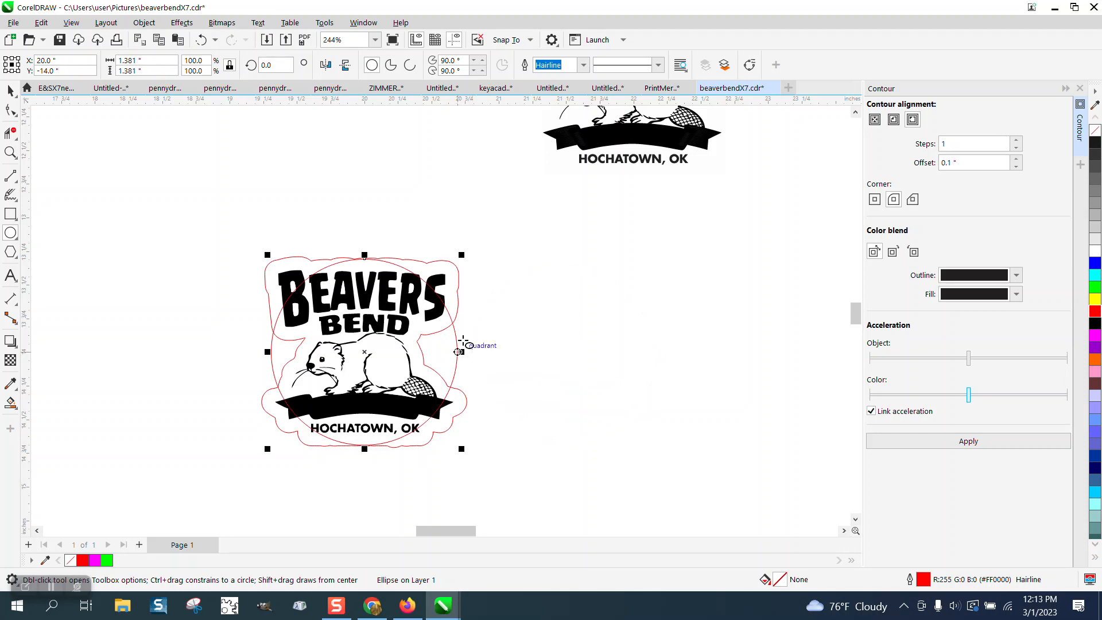
{"action": "left_click_drag", "start_coordinate": [462, 256], "coordinate": [488, 233]}
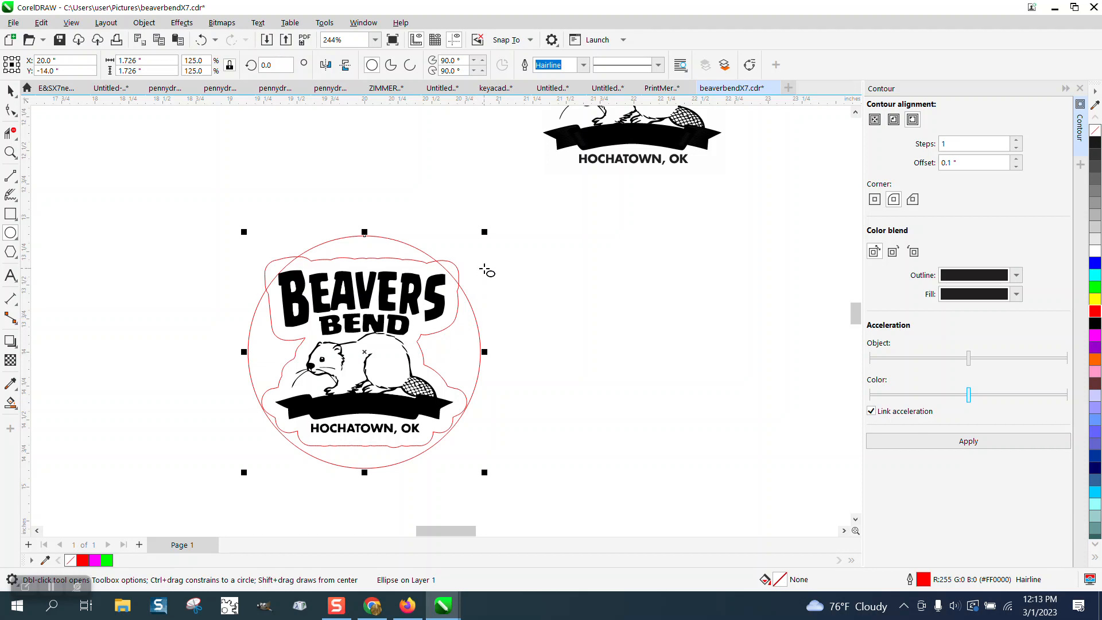
Step: Set the nudge distance to 0.02 inches and move the circle up by 0.04 inches
{"action": "left_click", "coordinate": [11, 90]}
{"action": "left_click", "coordinate": [202, 191]}
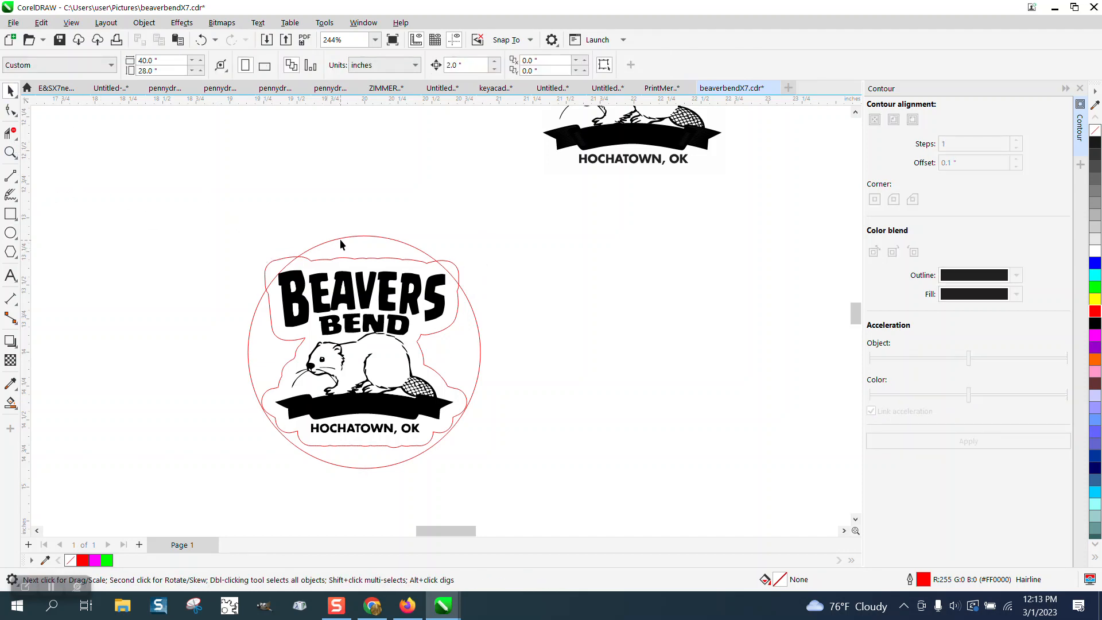
{"action": "left_click", "coordinate": [459, 65]}
{"action": "type", "text": ".0"}
{"action": "left_click", "coordinate": [378, 238]}
{"action": "key", "text": "Up"}
{"action": "key", "text": "Up"}
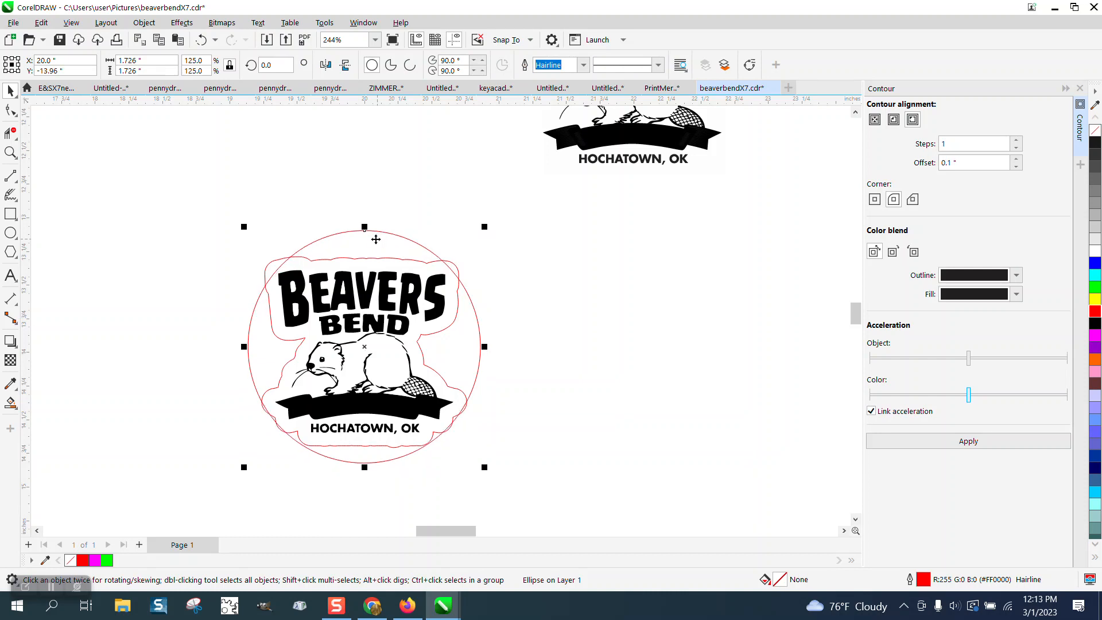
{"action": "left_click", "coordinate": [426, 241]}
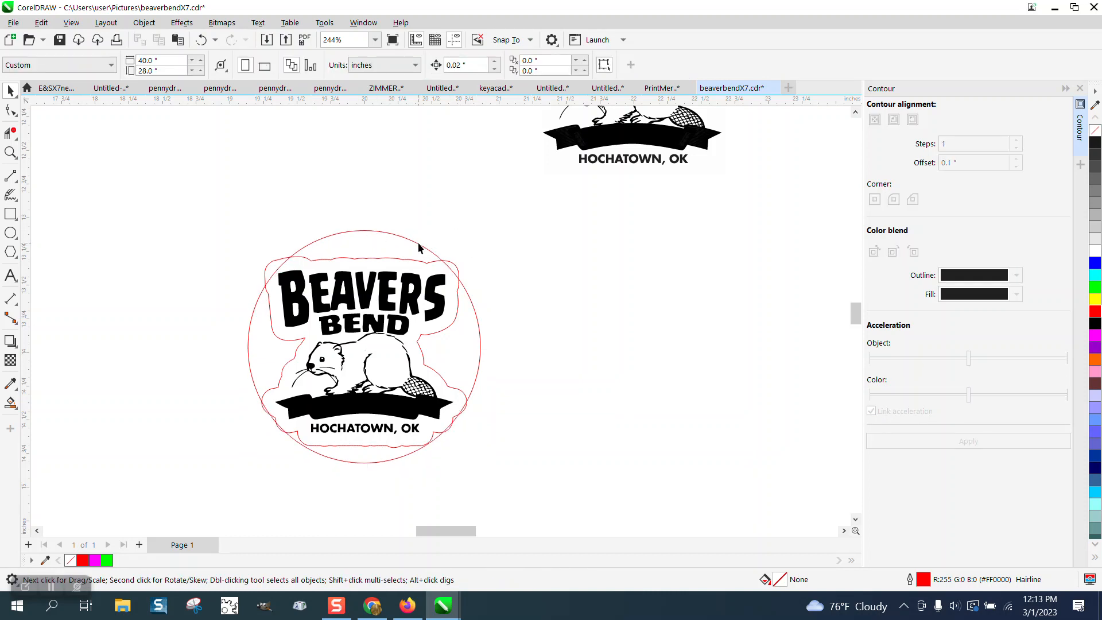
Step: Duplicate the circle in place and set the copy's diameter to 1.851 inches
{"action": "left_click", "coordinate": [418, 242]}
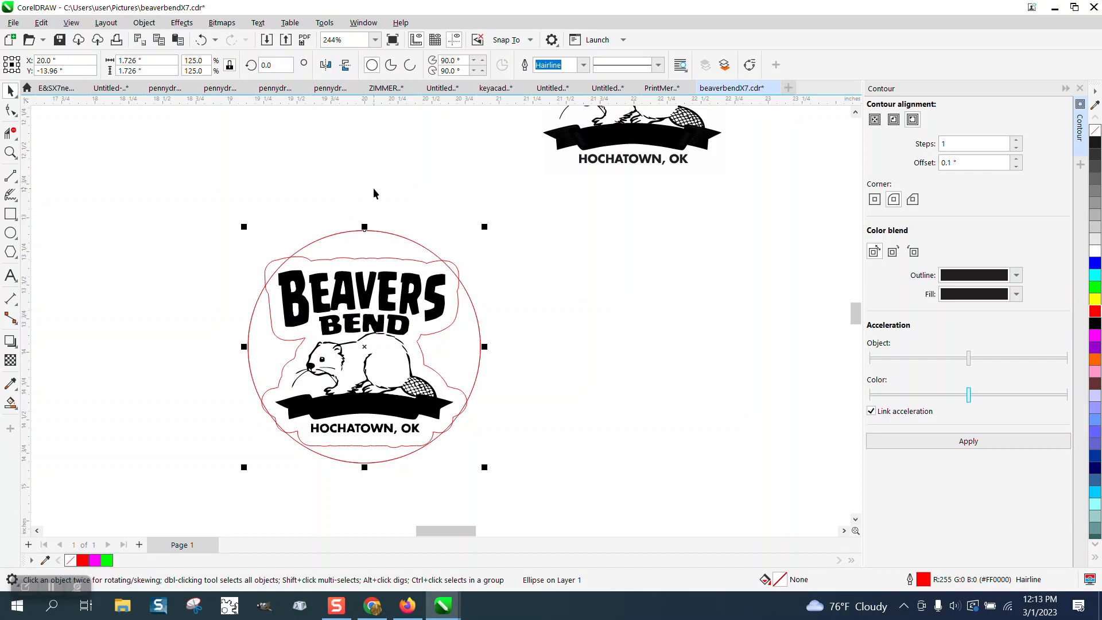
{"action": "left_click", "coordinate": [162, 62]}
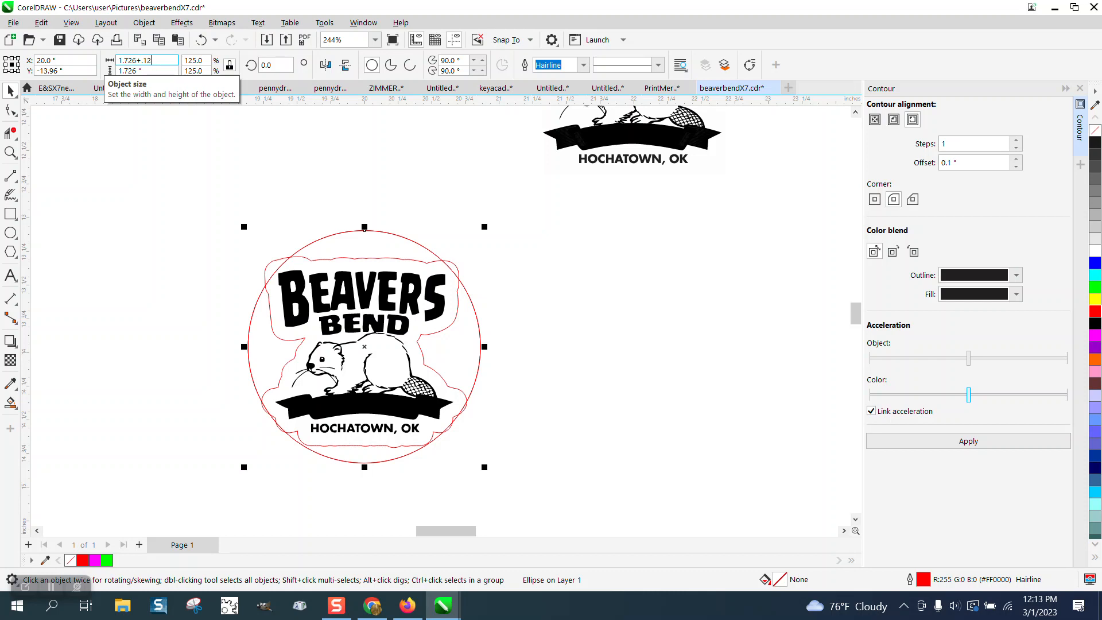
{"action": "key", "text": "Return"}
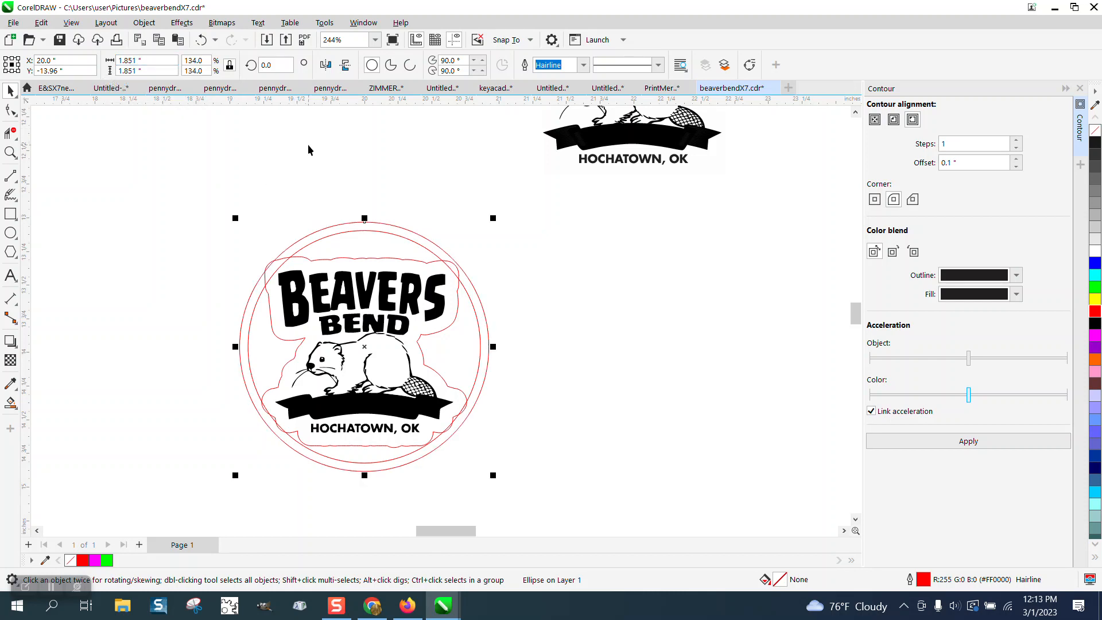
Step: Set the nudge distance to 2 inches and move the larger circle 2 inches to the right
{"action": "left_click", "coordinate": [467, 211]}
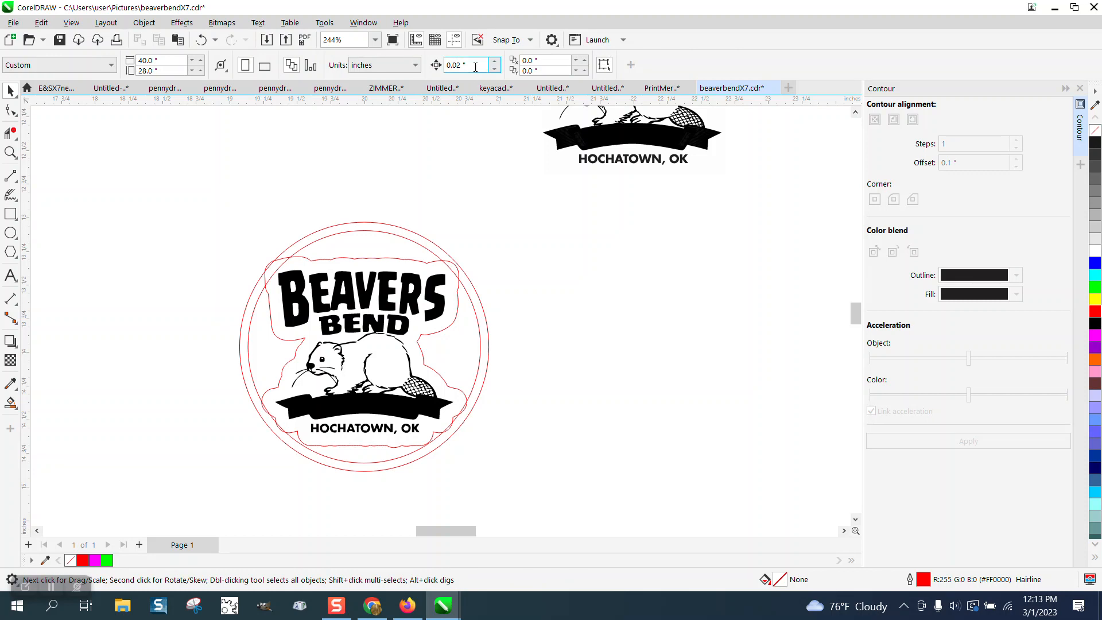
{"action": "type", "text": "2"}
{"action": "left_click", "coordinate": [419, 240]}
{"action": "key", "text": "Right"}
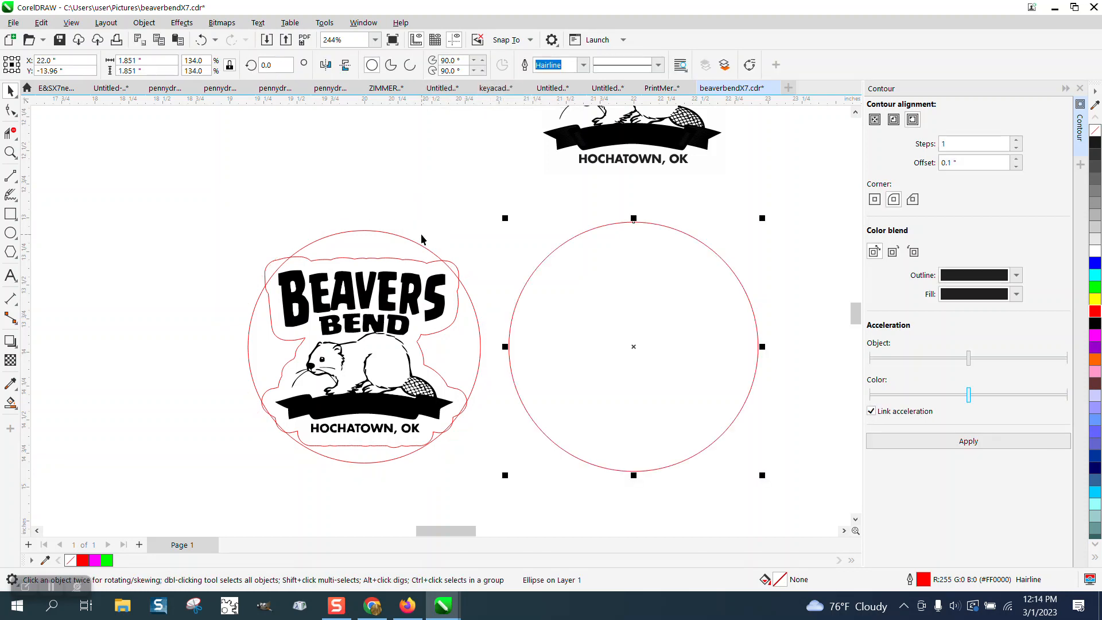
{"action": "left_click", "coordinate": [10, 152]}
{"action": "left_click_drag", "start_coordinate": [208, 219], "coordinate": [605, 485]}
{"action": "left_click", "coordinate": [10, 133]}
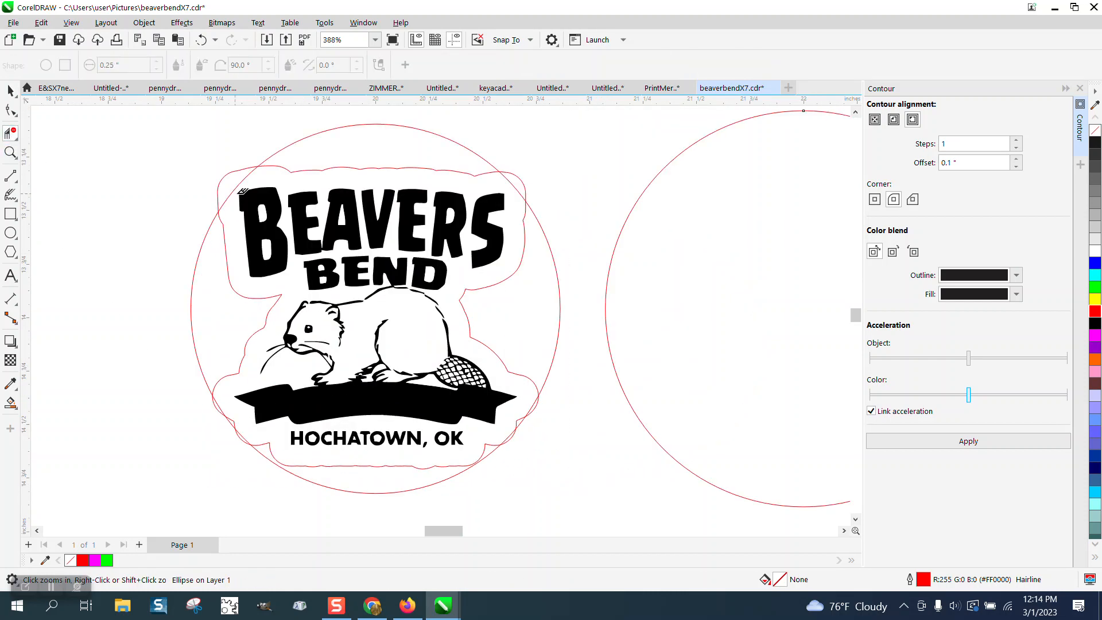
{"action": "left_click", "coordinate": [10, 90]}
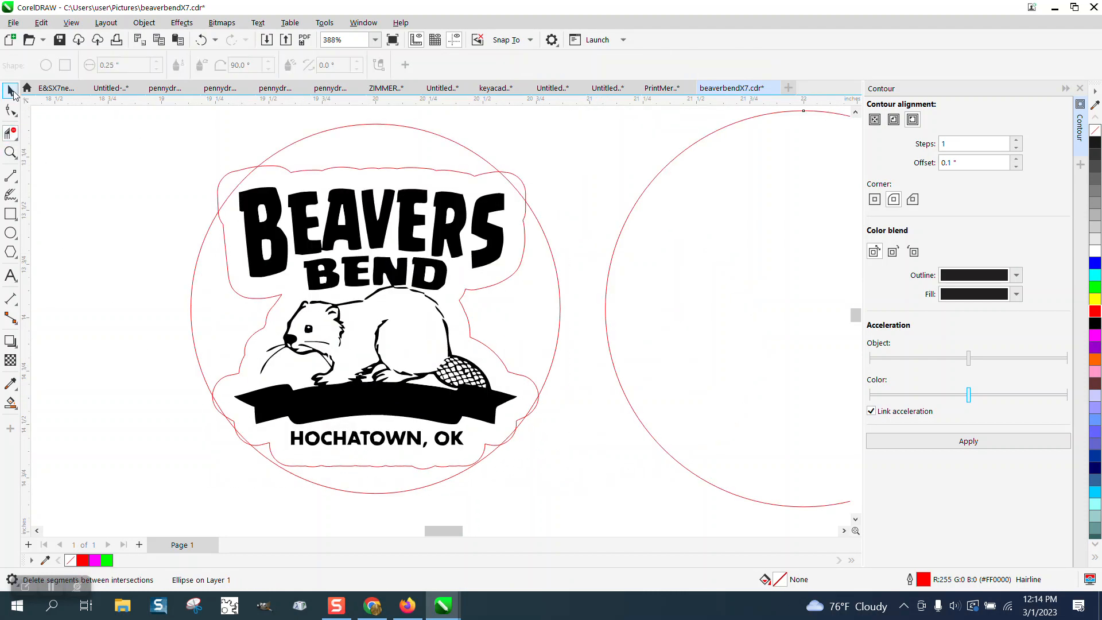
Step: Move the smaller circle 2 inches to the right, inside the larger circle
{"action": "left_click", "coordinate": [314, 201]}
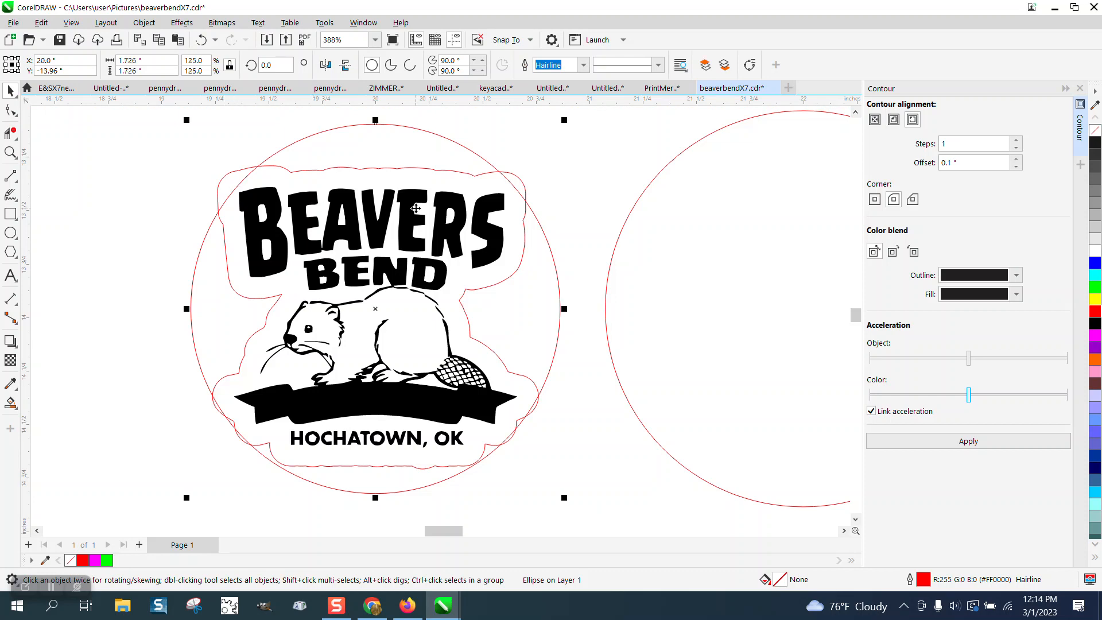
{"action": "scroll", "coordinate": [419, 210], "scroll_direction": "down", "scroll_amount": 1}
{"action": "key", "text": "Right"}
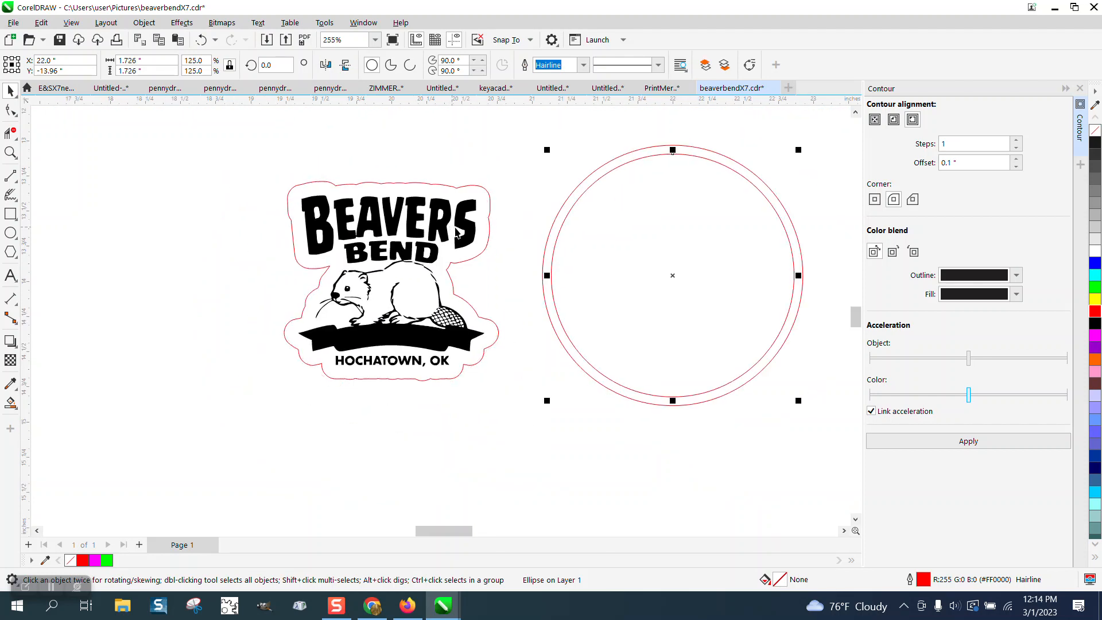
Step: Move the grouped black logo 2 inches to the left, keeping the red contour centered on the page
{"action": "left_click", "coordinate": [466, 229]}
{"action": "key", "text": "Left"}
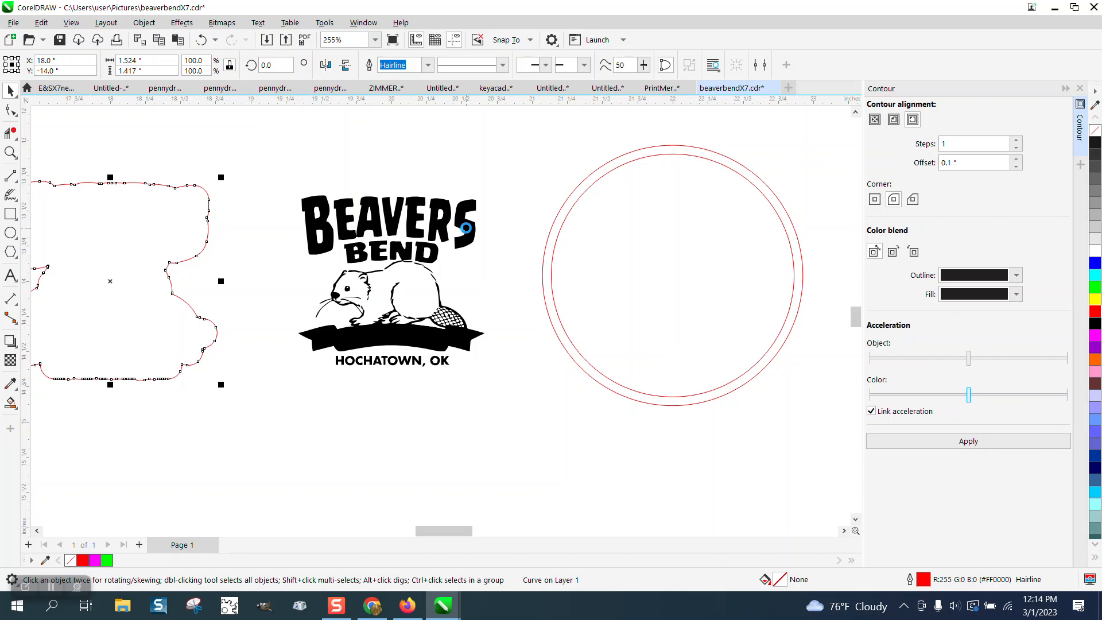
{"action": "left_click", "coordinate": [465, 228]}
{"action": "key", "text": "Left"}
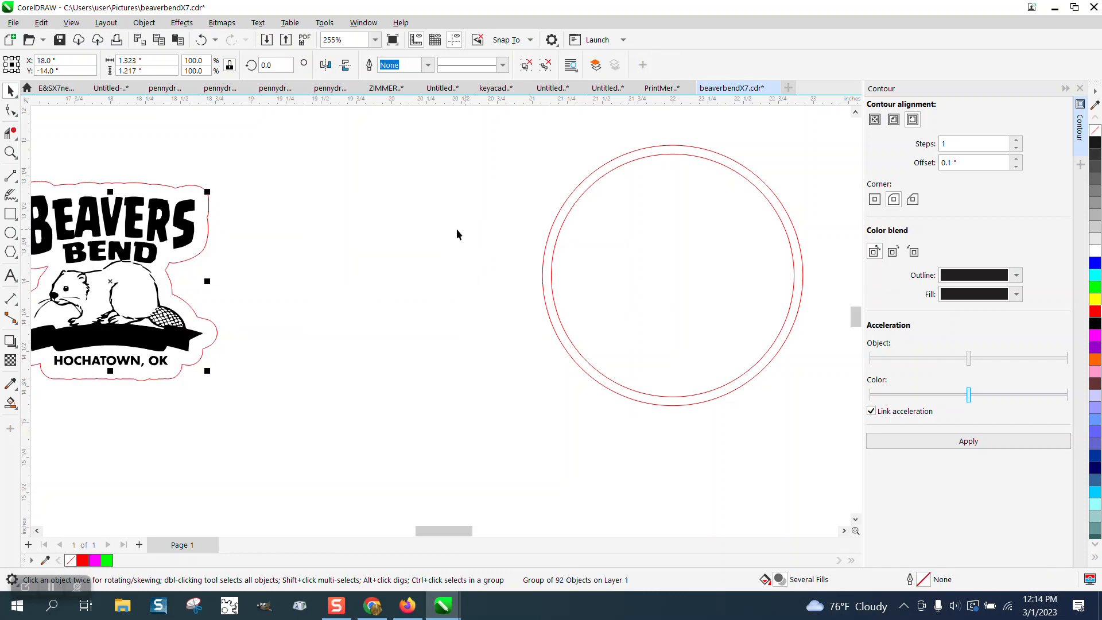
{"action": "left_click", "coordinate": [212, 235]}
{"action": "key", "text": "Right"}
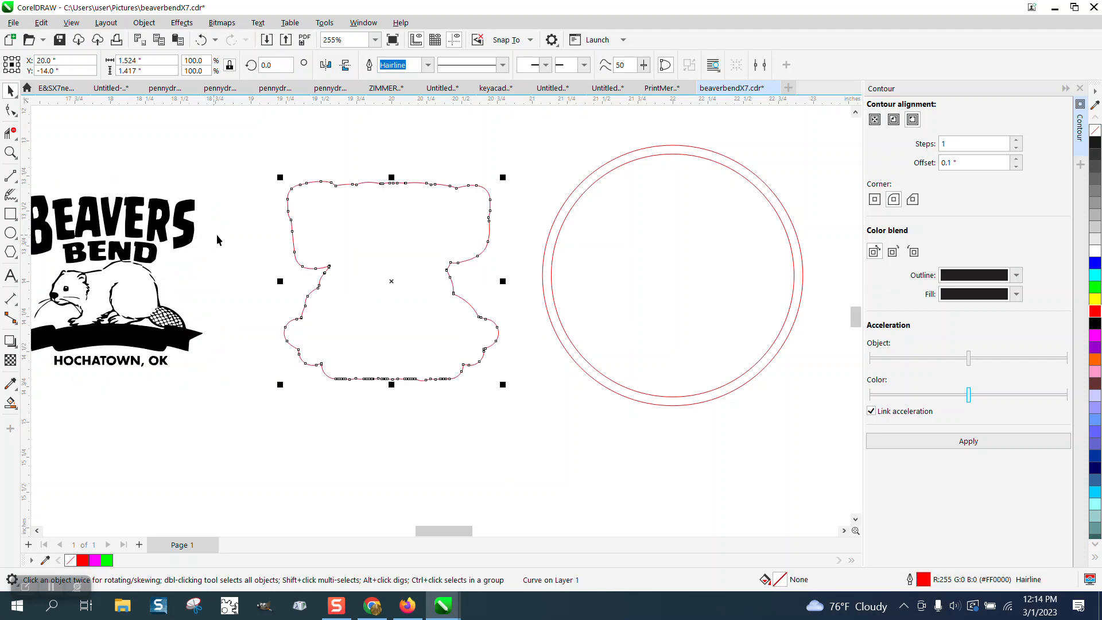
Step: Bring the smaller circle back around the red contour and place the larger circle 2 inches to its right
{"action": "left_click", "coordinate": [645, 248]}
{"action": "key", "text": "Left"}
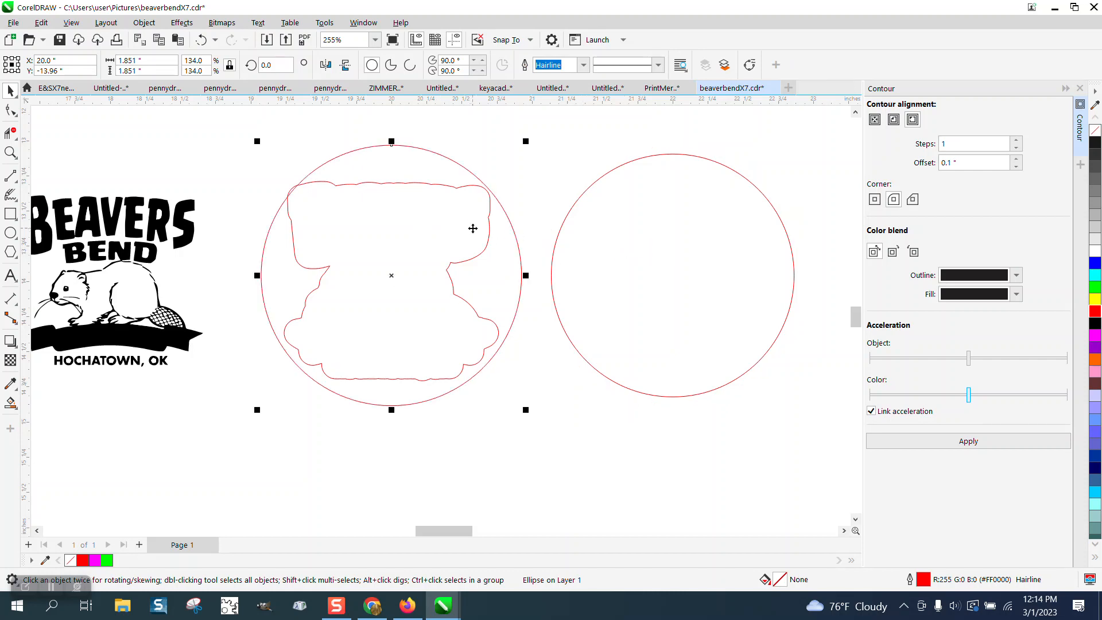
{"action": "left_click", "coordinate": [601, 226]}
{"action": "key", "text": "p"}
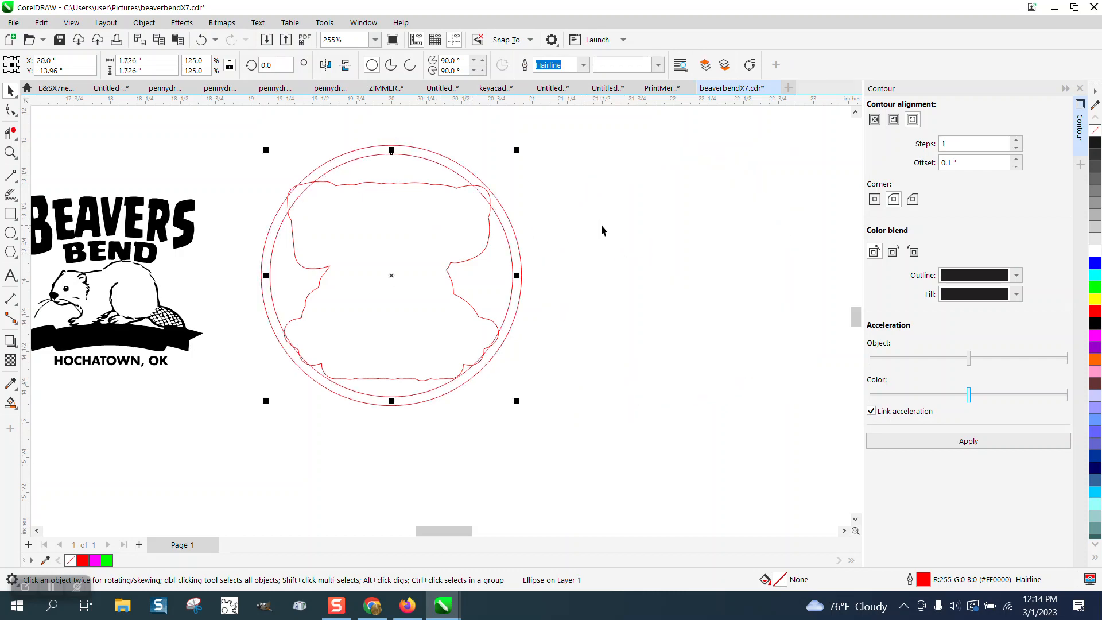
{"action": "left_click", "coordinate": [531, 231]}
{"action": "left_click", "coordinate": [512, 227]}
{"action": "key", "text": "ctrl+z"}
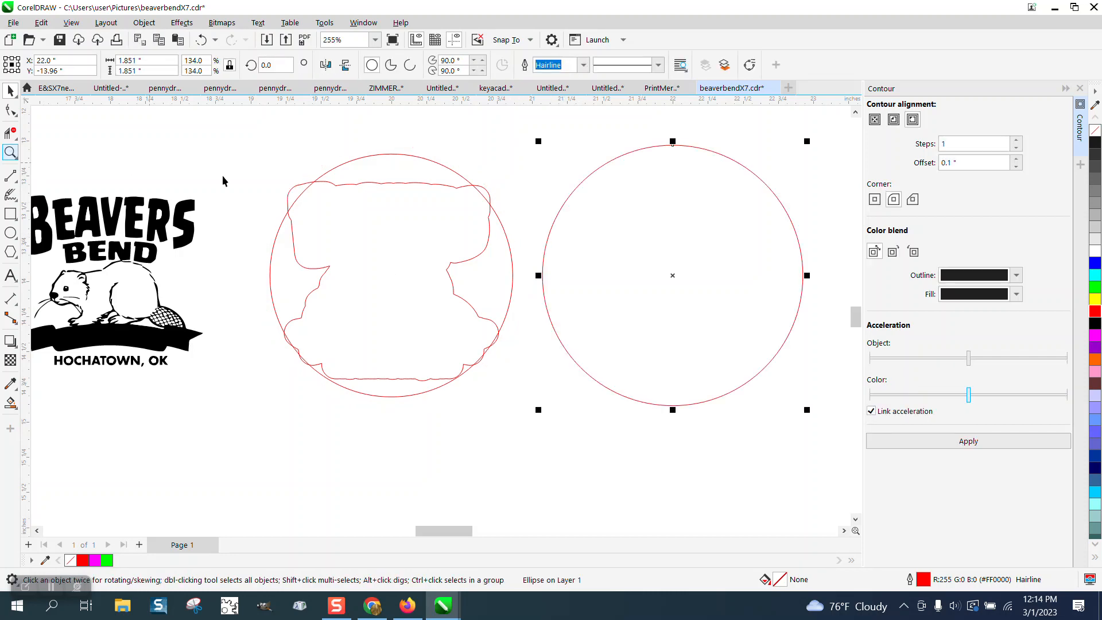
Step: Use Virtual Segment Delete to remove the overlapping circle and contour segments at the contour's two upper corners
{"action": "left_click", "coordinate": [10, 152]}
{"action": "left_click_drag", "start_coordinate": [250, 147], "coordinate": [621, 389]}
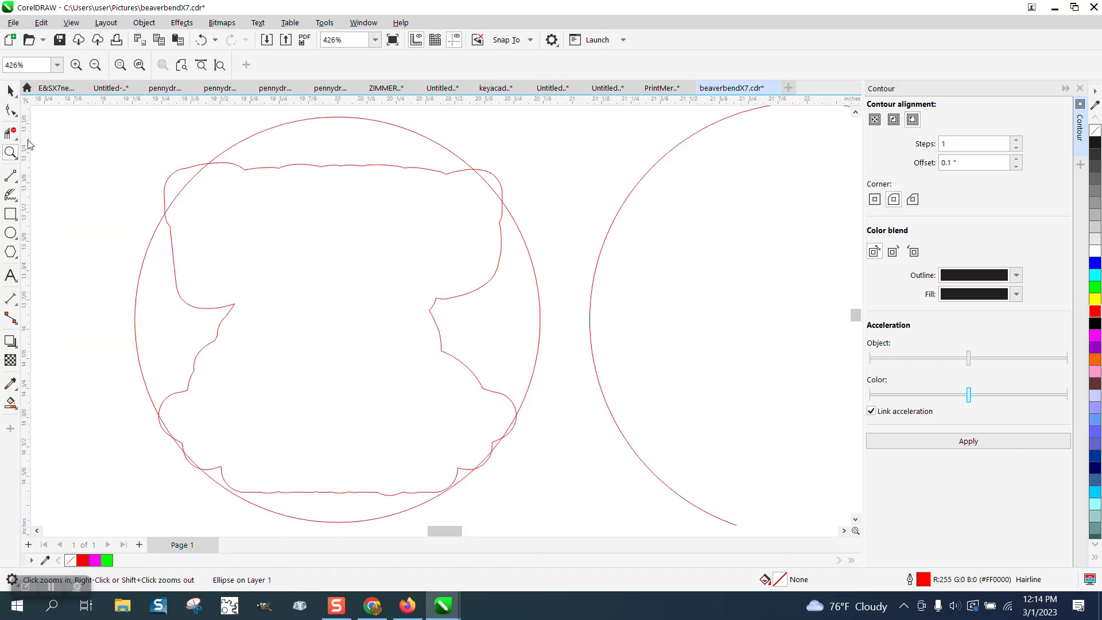
{"action": "left_click", "coordinate": [10, 133]}
{"action": "left_click", "coordinate": [171, 171]}
{"action": "left_click", "coordinate": [191, 181]}
{"action": "left_click", "coordinate": [493, 192]}
{"action": "left_click", "coordinate": [499, 175]}
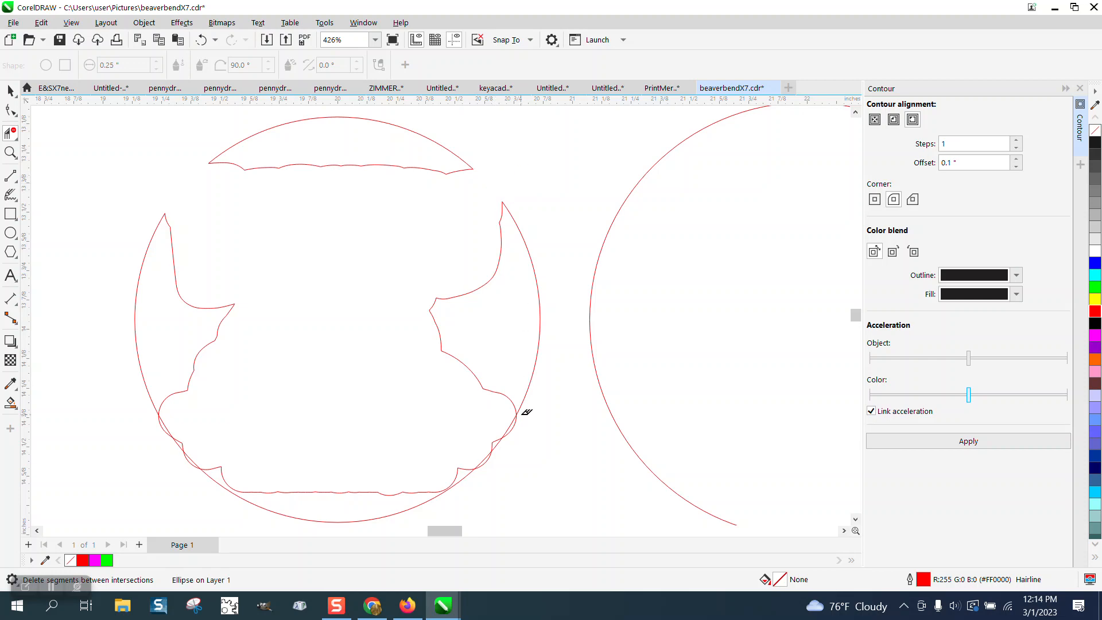
Step: Delete the overlapping circle and contour segments at the contour's lower lobes on both sides, undoing one wrong deletion
{"action": "left_click_drag", "start_coordinate": [473, 427], "coordinate": [534, 450]}
{"action": "left_click", "coordinate": [193, 454]}
{"action": "left_click", "coordinate": [180, 438]}
{"action": "left_click", "coordinate": [201, 40]}
{"action": "left_click", "coordinate": [184, 440]}
{"action": "left_click", "coordinate": [165, 425]}
Step: Select the trimmed frame pieces and move them 2 inches to the right, inside the larger circle
{"action": "scroll", "coordinate": [222, 447], "scroll_direction": "down", "scroll_amount": 2}
{"action": "left_click", "coordinate": [10, 90]}
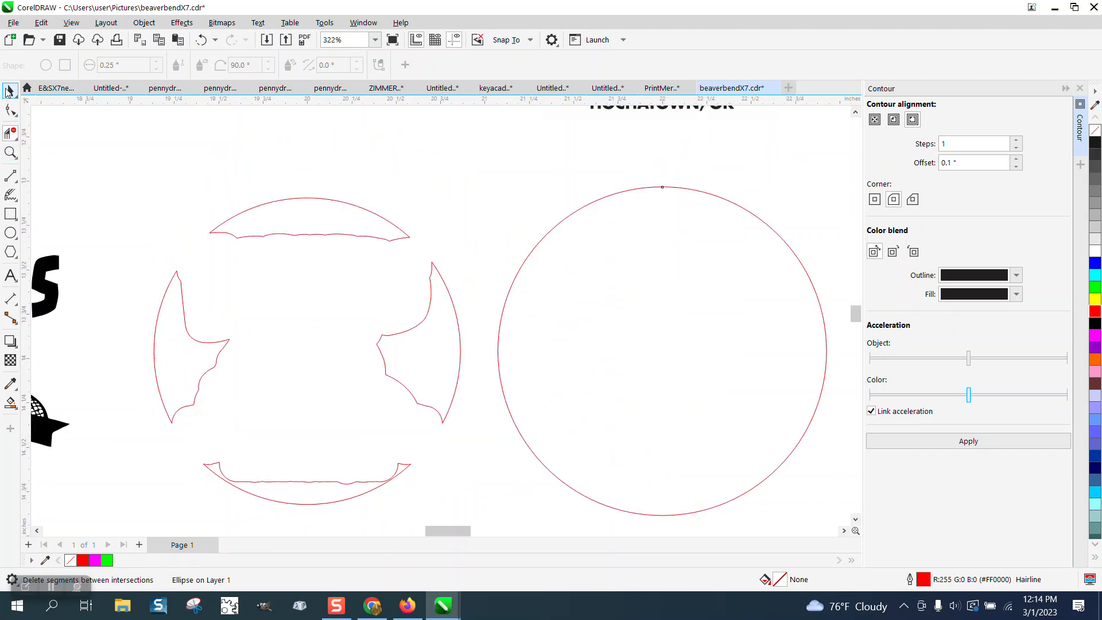
{"action": "scroll", "coordinate": [310, 244], "scroll_direction": "down", "scroll_amount": 3}
{"action": "left_click_drag", "start_coordinate": [193, 200], "coordinate": [430, 422]}
{"action": "key", "text": "p"}
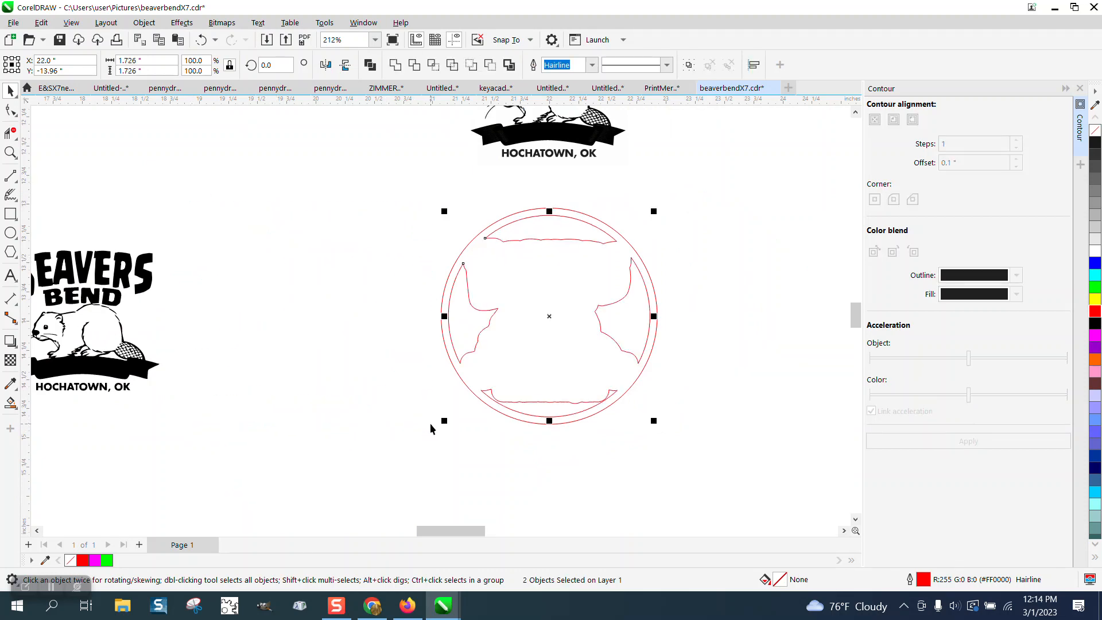
Step: Create one merged shape from the ring and contour area with Smart Fill and move it 2 inches to the left
{"action": "left_click", "coordinate": [11, 403]}
{"action": "left_click", "coordinate": [506, 367]}
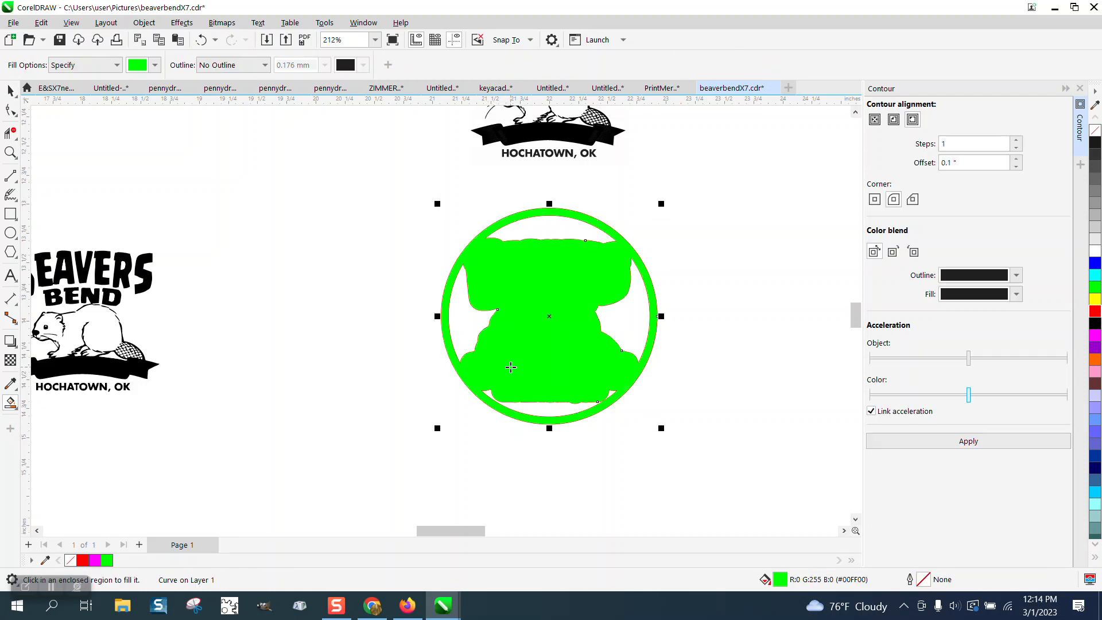
{"action": "key", "text": "Left"}
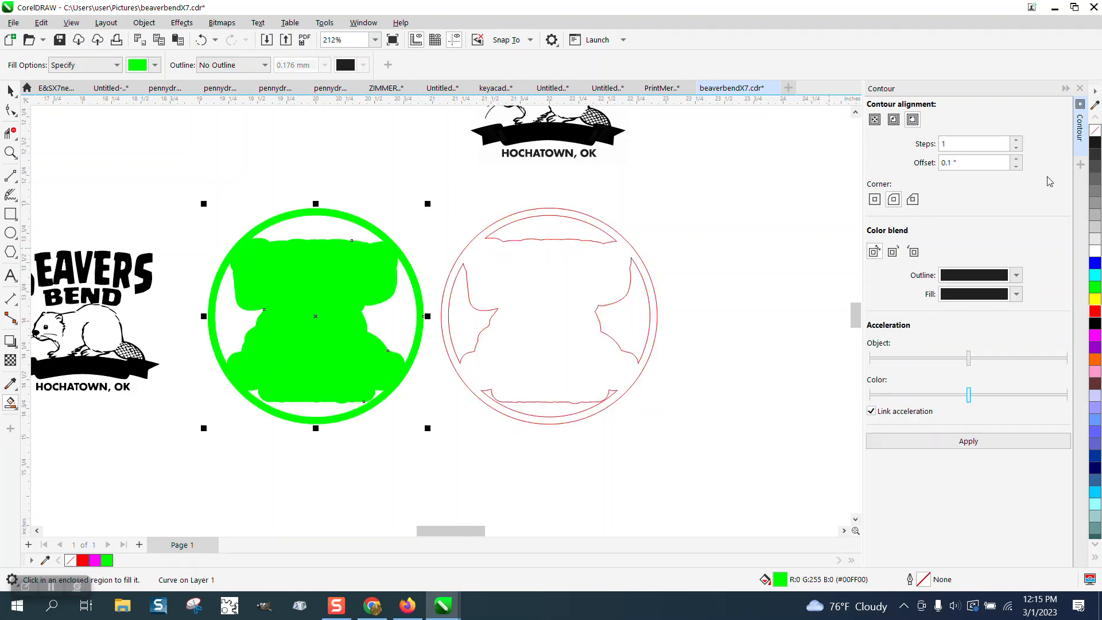
Step: Remove the green fill from the merged frame shape and give it a red outline
{"action": "left_click", "coordinate": [1093, 137]}
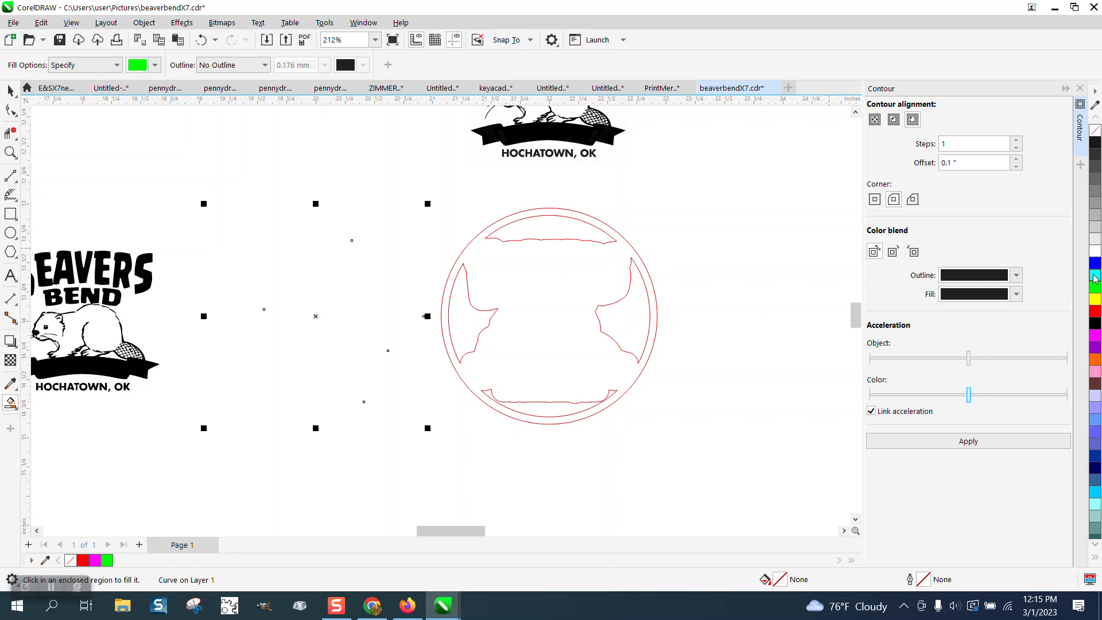
{"action": "right_click", "coordinate": [1095, 311]}
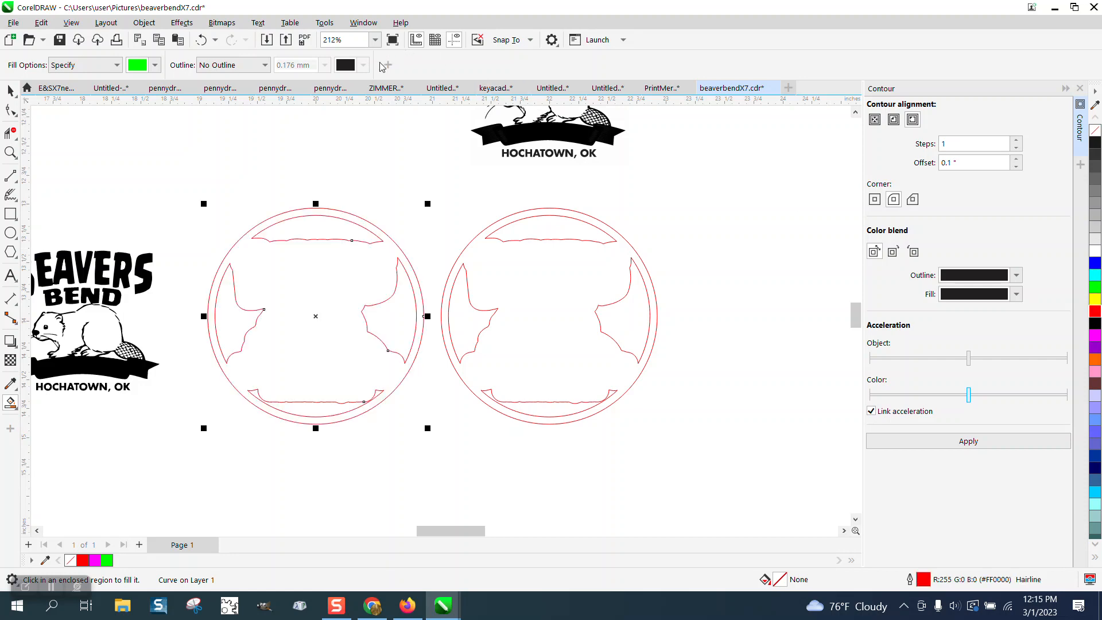
{"action": "left_click", "coordinate": [10, 90]}
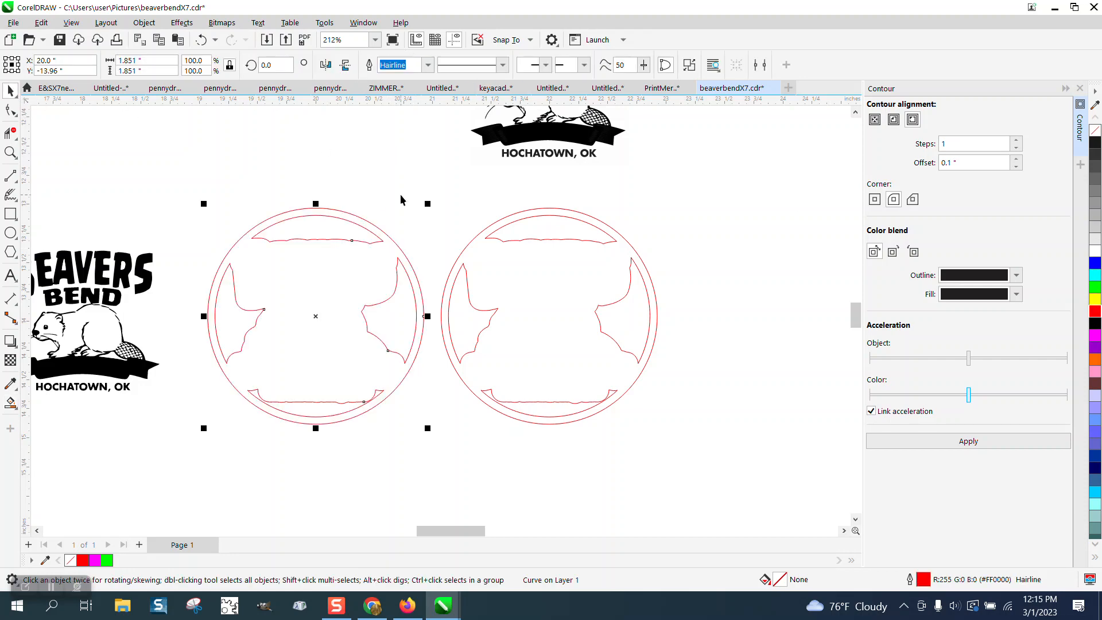
Step: Separate the original larger circle from the trimmed pieces and delete all of these leftover source curves
{"action": "left_click_drag", "start_coordinate": [515, 243], "coordinate": [629, 245]}
{"action": "left_click_drag", "start_coordinate": [430, 179], "coordinate": [825, 470]}
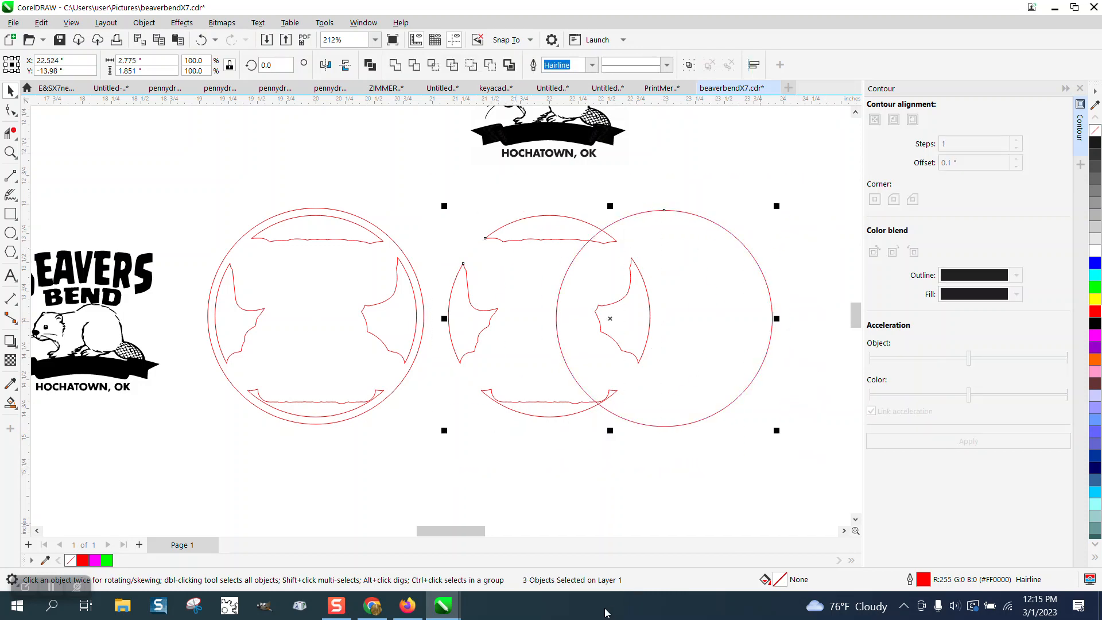
{"action": "key", "text": "Delete"}
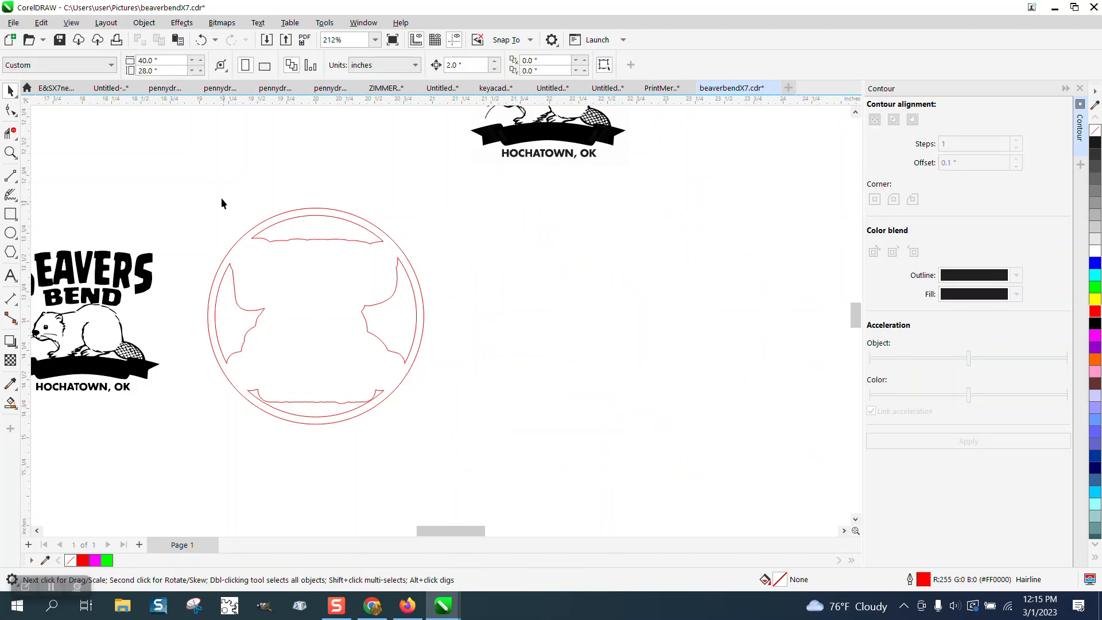
{"action": "left_click_drag", "start_coordinate": [564, 501], "coordinate": [580, 501]}
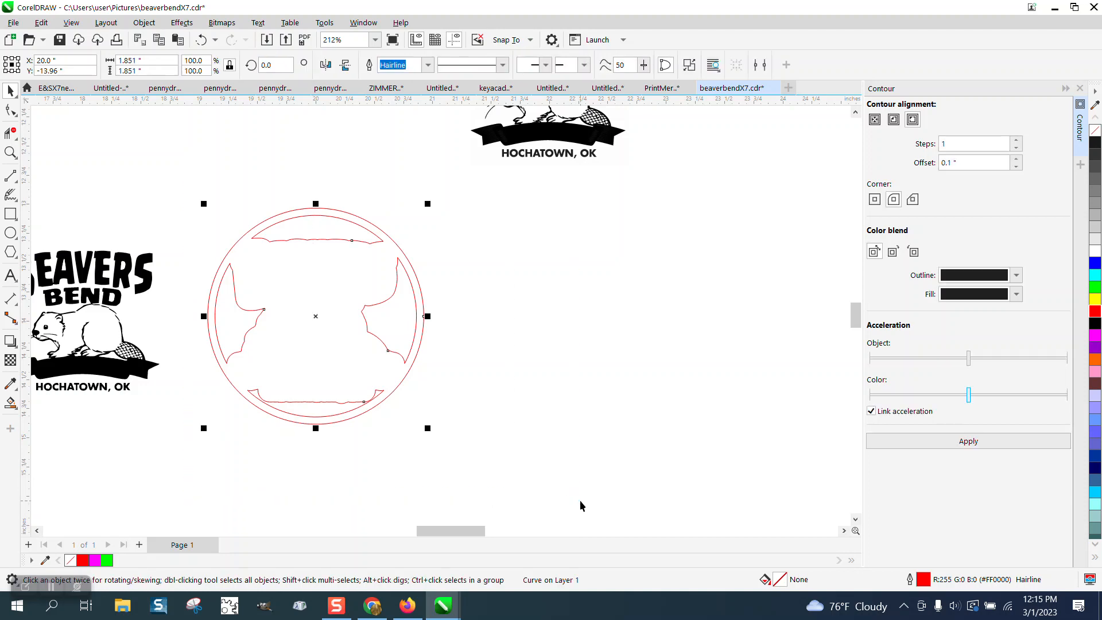
{"action": "left_click", "coordinate": [510, 350]}
Step: Draw a small circle, set its diameter to 0.124 inch, and center it on the page
{"action": "left_click", "coordinate": [11, 153]}
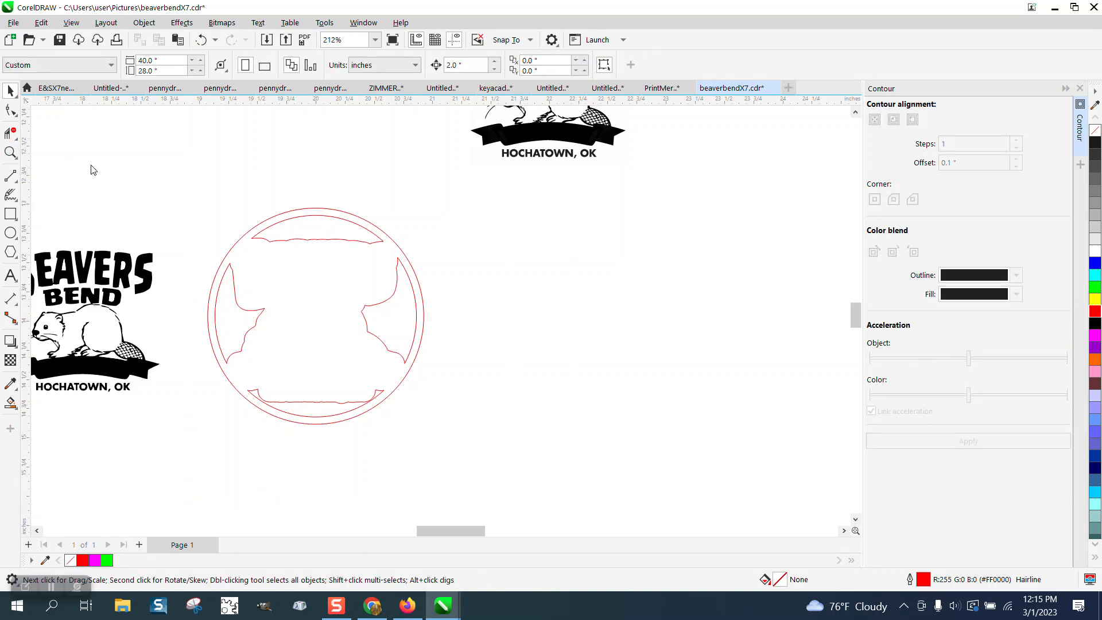
{"action": "left_click", "coordinate": [197, 283]}
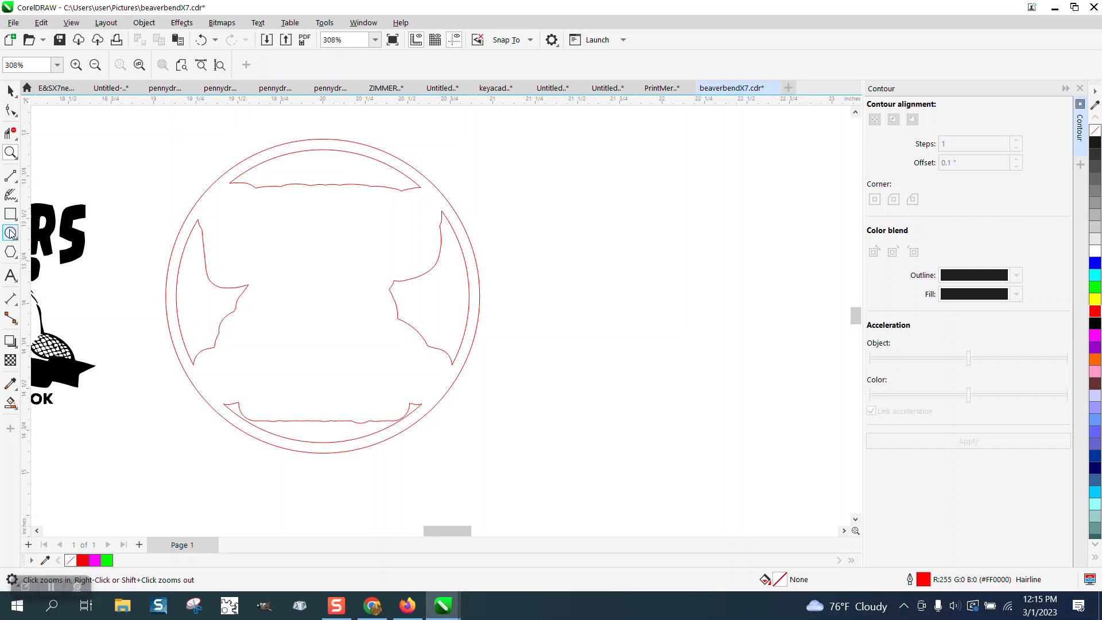
{"action": "left_click_drag", "start_coordinate": [196, 125], "coordinate": [167, 152]}
{"action": "left_click", "coordinate": [154, 61]}
{"action": "type", "text": ".1235"}
{"action": "key", "text": "Return"}
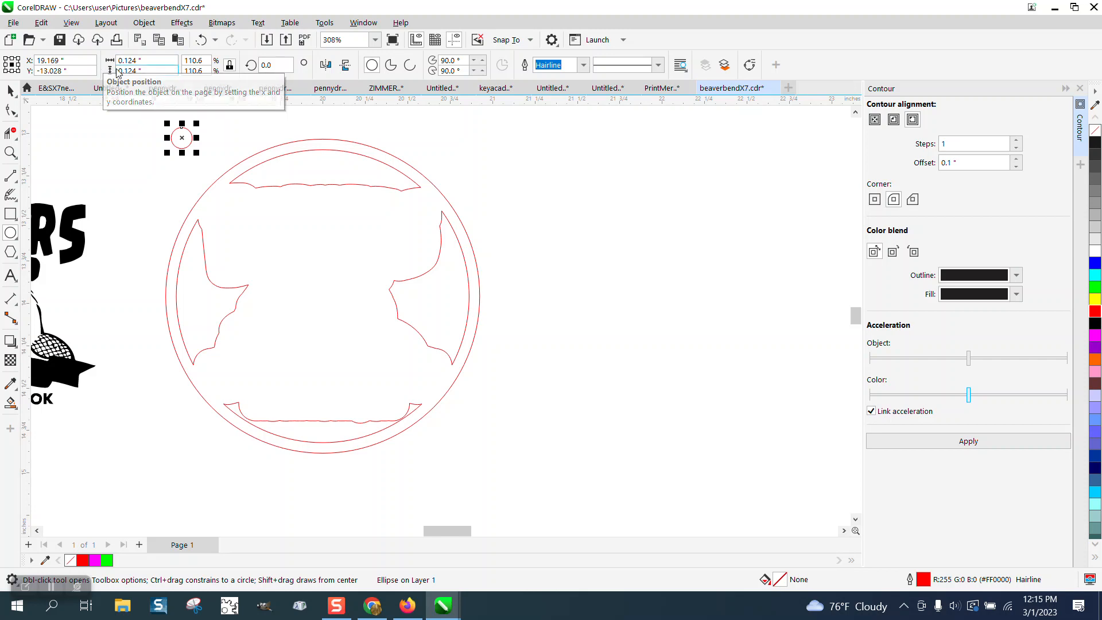
{"action": "key", "text": "p"}
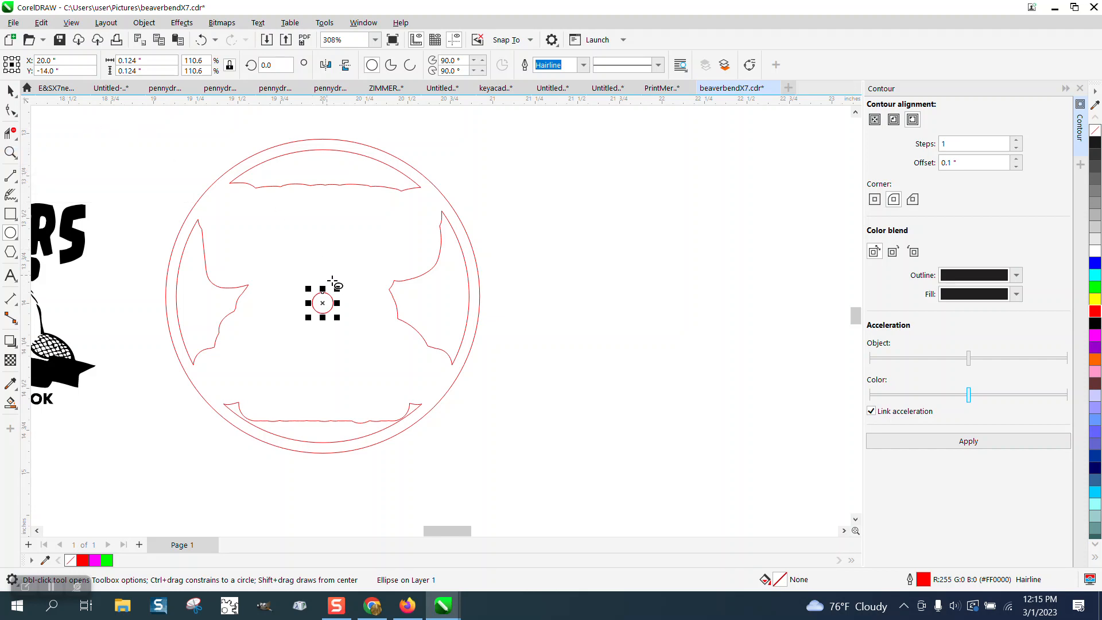
Step: Add a concentric circle about 0.269 inch wide around the small one and move both straight up onto the frame's top edge
{"action": "left_click_drag", "start_coordinate": [337, 288], "coordinate": [359, 278]}
{"action": "left_click", "coordinate": [10, 90]}
{"action": "left_click_drag", "start_coordinate": [155, 177], "coordinate": [347, 350]}
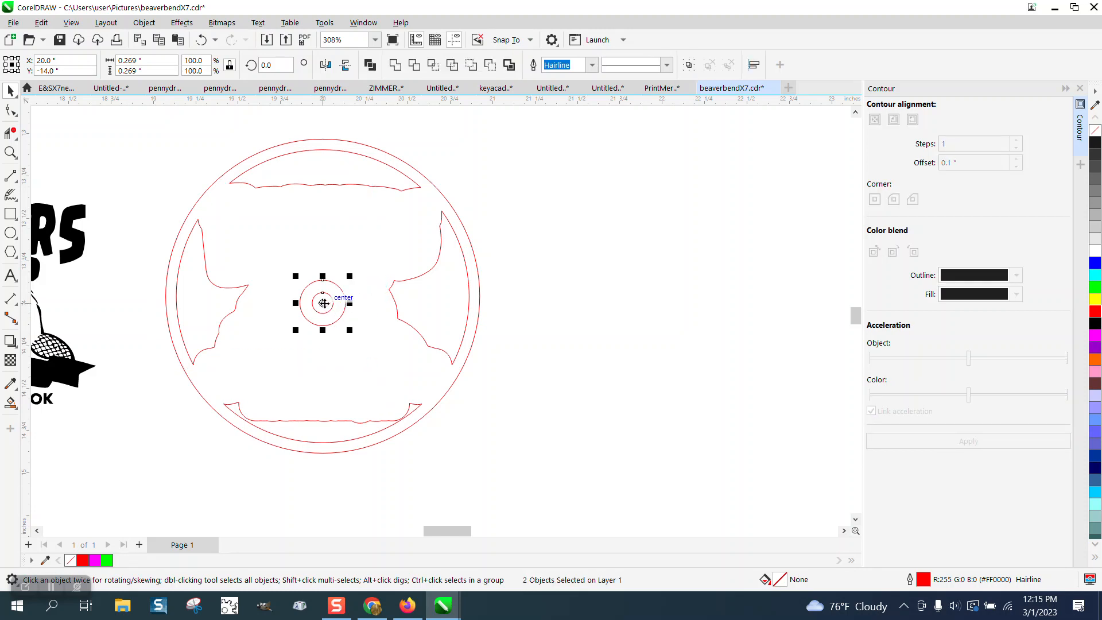
{"action": "left_click_drag", "start_coordinate": [325, 303], "coordinate": [325, 142]}
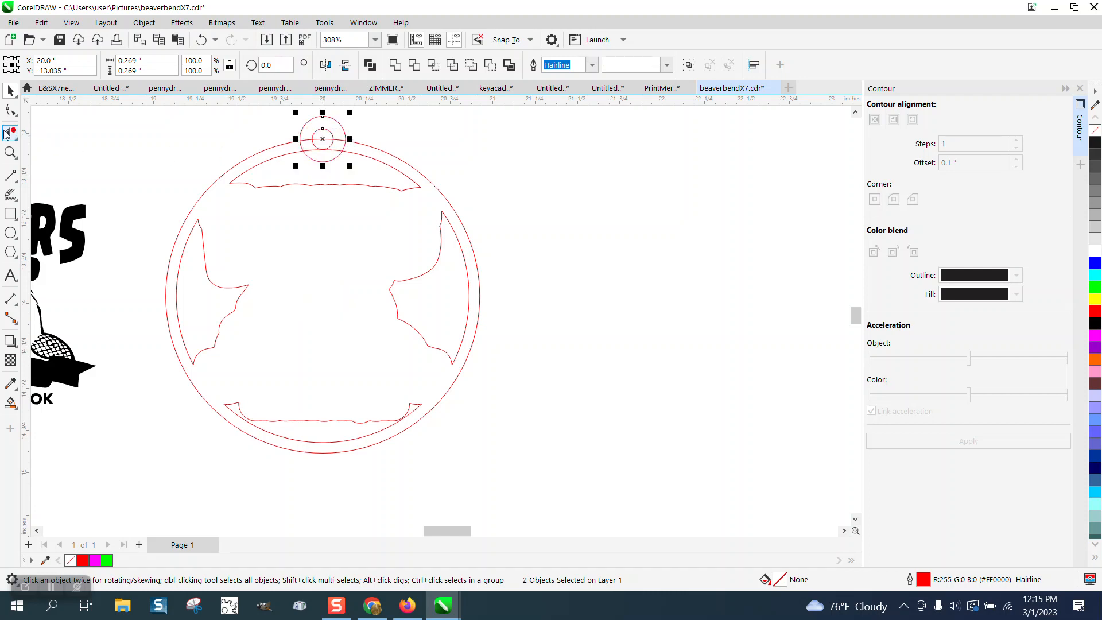
Step: Set the nudge distance to 0.01 inch and nudge the two small circles up once, clearing the frame's inner arc
{"action": "left_click", "coordinate": [11, 152]}
{"action": "left_click_drag", "start_coordinate": [267, 118], "coordinate": [391, 177]}
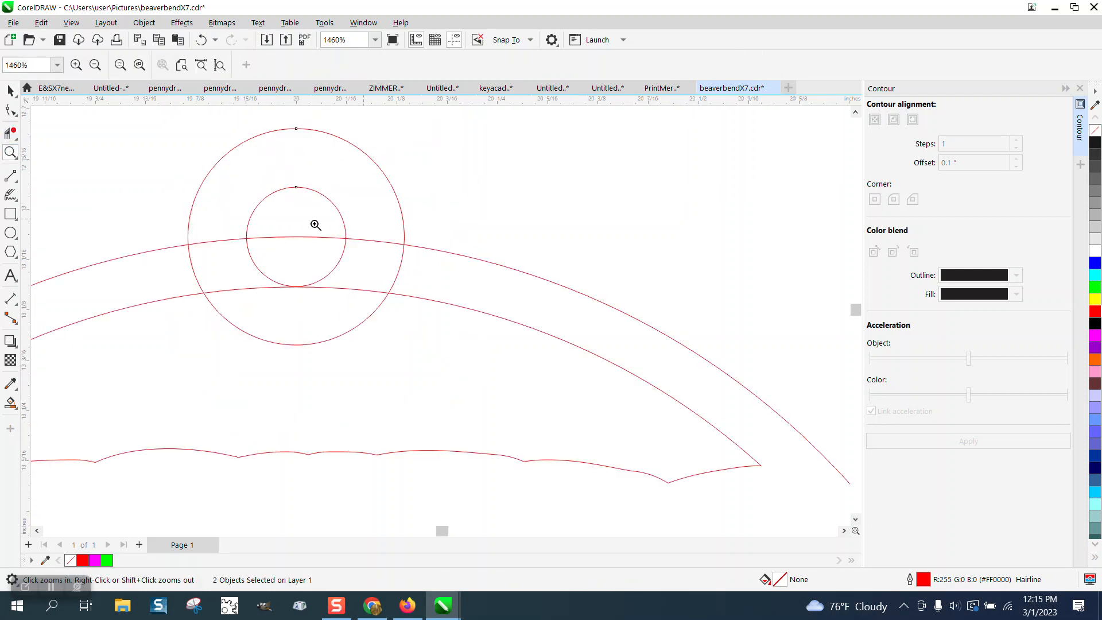
{"action": "key", "text": "space"}
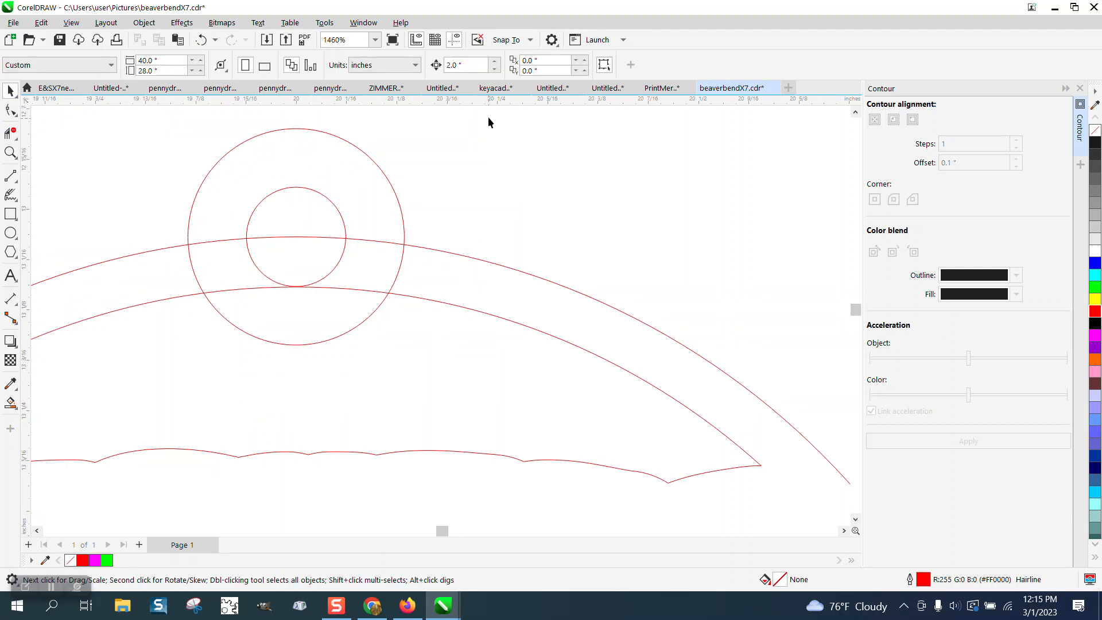
{"action": "left_click", "coordinate": [462, 65]}
{"action": "type", "text": ".0"}
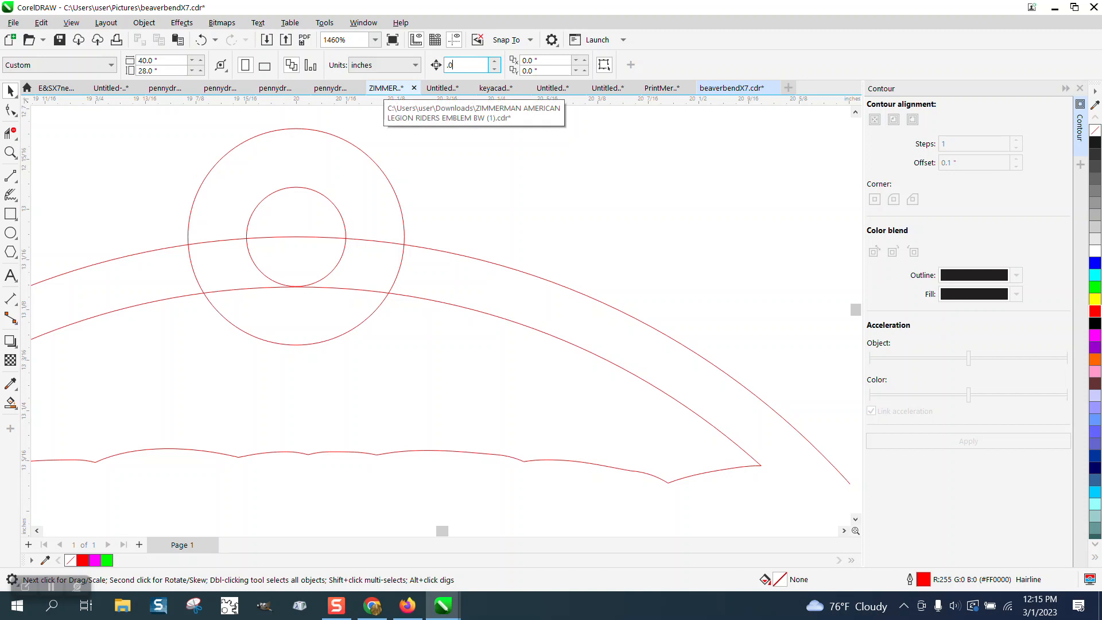
{"action": "left_click_drag", "start_coordinate": [156, 123], "coordinate": [451, 357]}
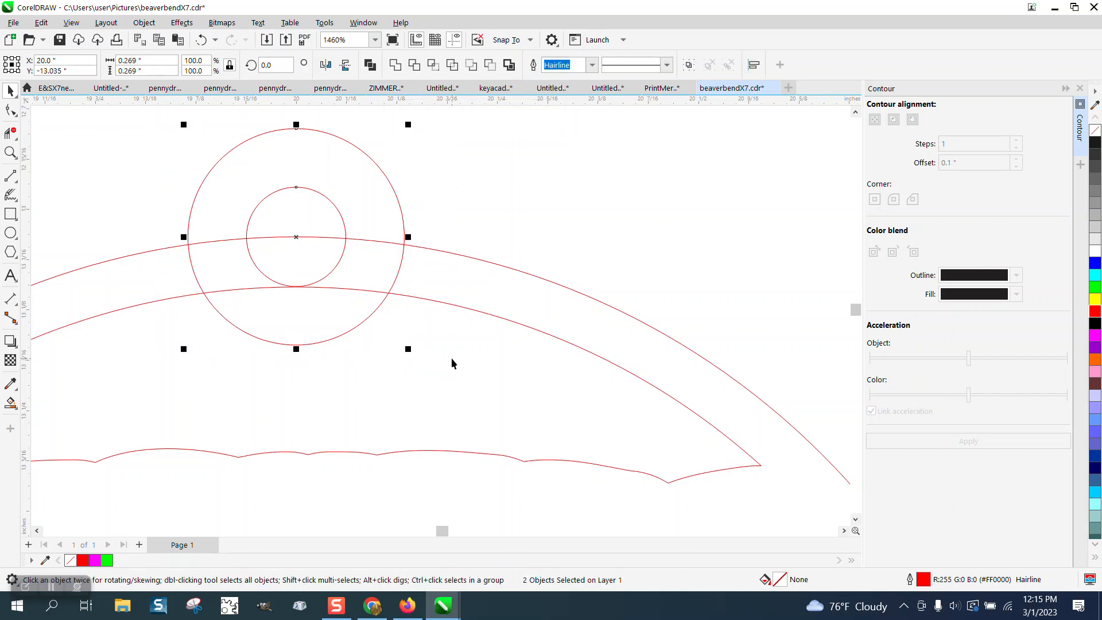
{"action": "key", "text": "Up"}
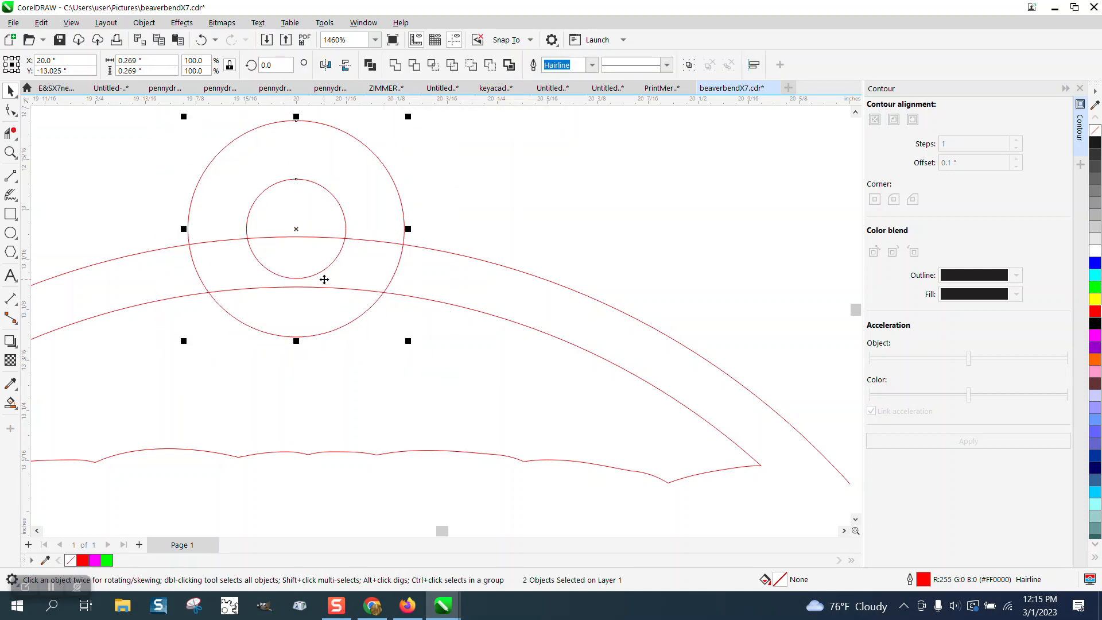
{"action": "left_click", "coordinate": [450, 204]}
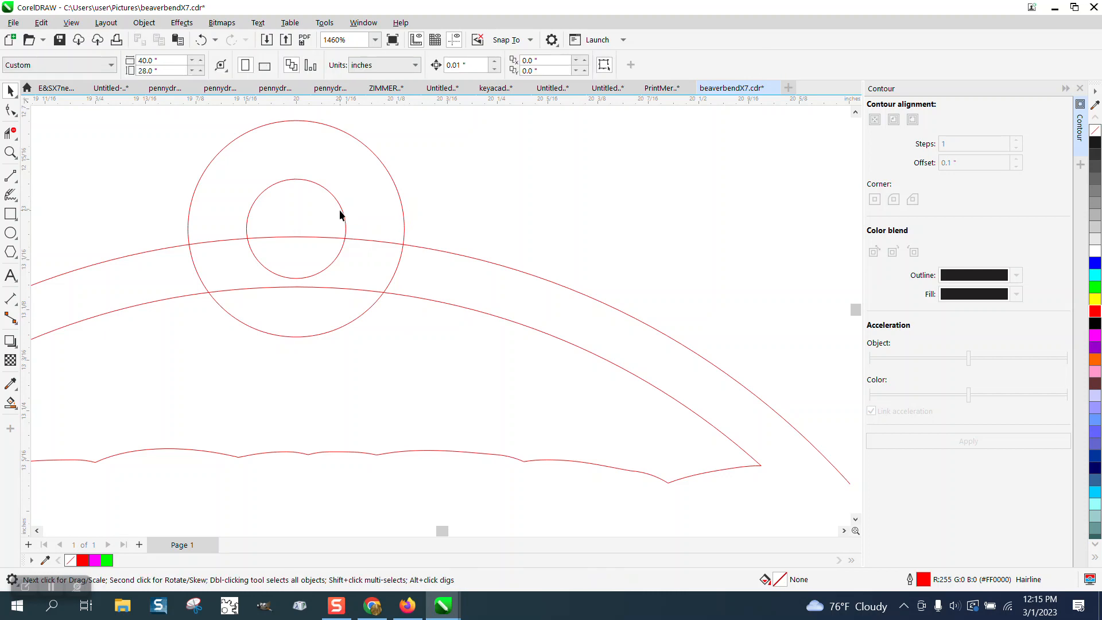
Step: Set the nudge distance to 2 inches and move the inner hole circle 2 inches to the right, out of the way
{"action": "left_click", "coordinate": [462, 65]}
{"action": "type", "text": "2"}
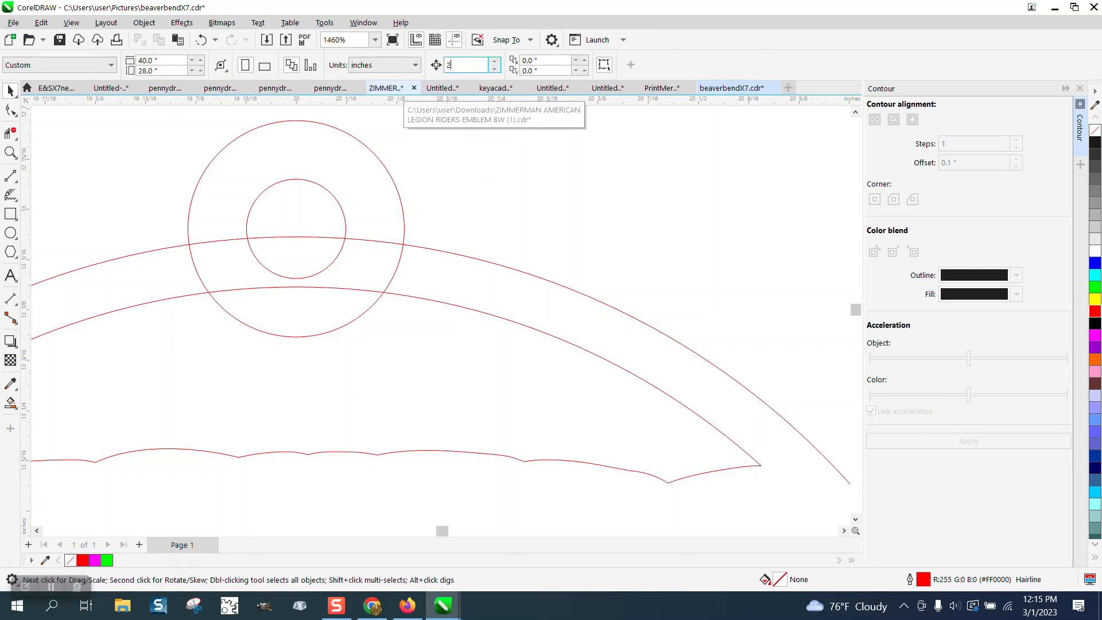
{"action": "left_click", "coordinate": [345, 212]}
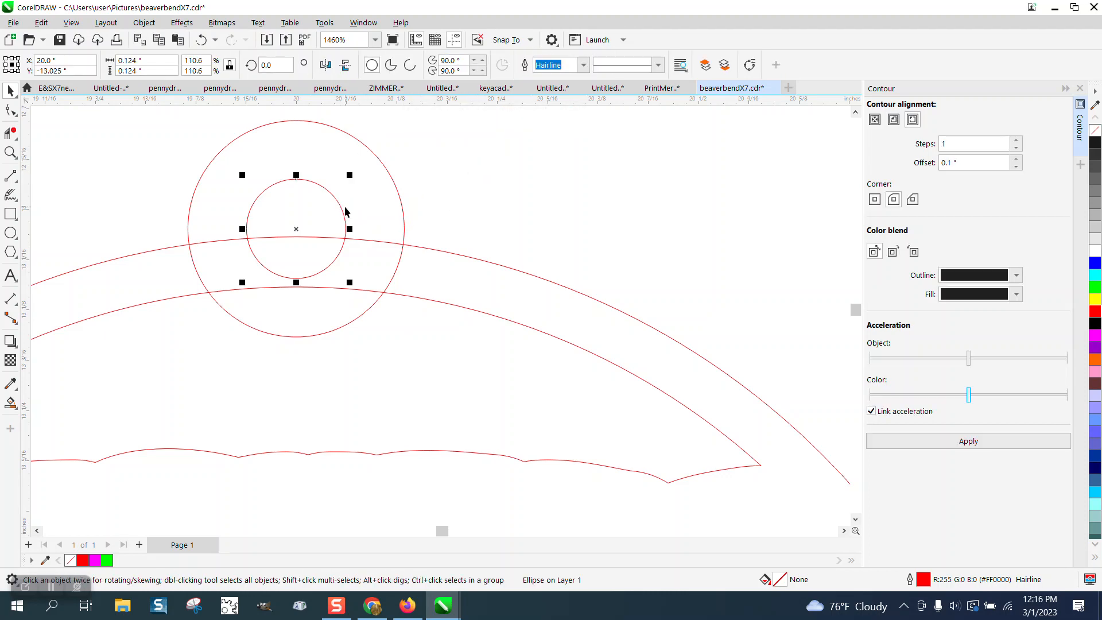
{"action": "key", "text": "Right"}
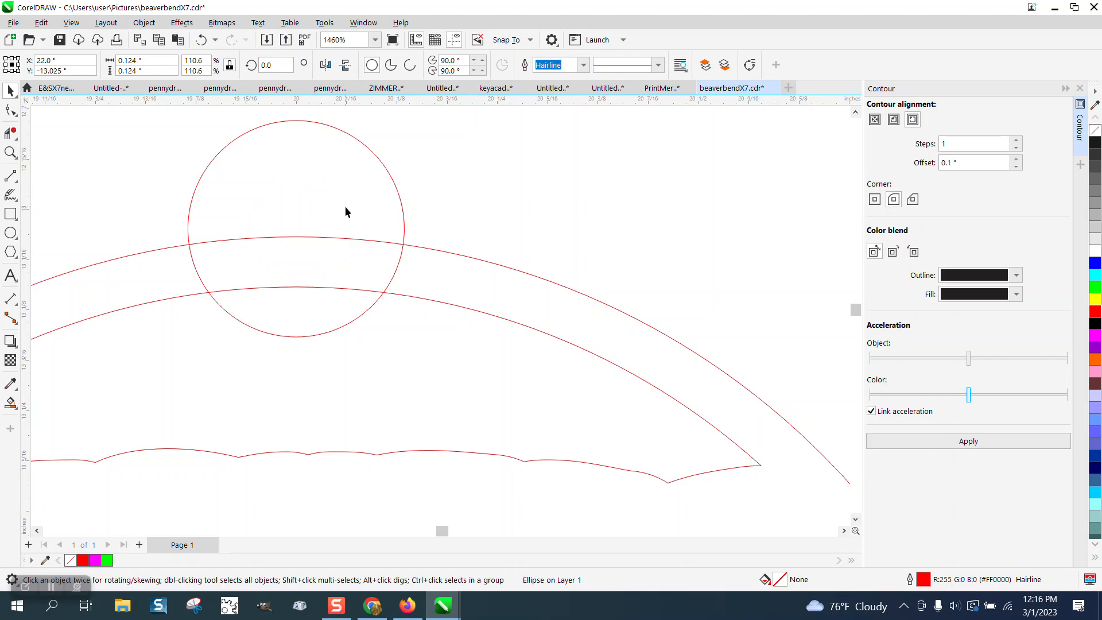
Step: Delete the tab circle's segments inside the frame and the outer arc beneath it, leaving an open hanging tab outline
{"action": "left_click", "coordinate": [10, 134]}
{"action": "left_click", "coordinate": [402, 265]}
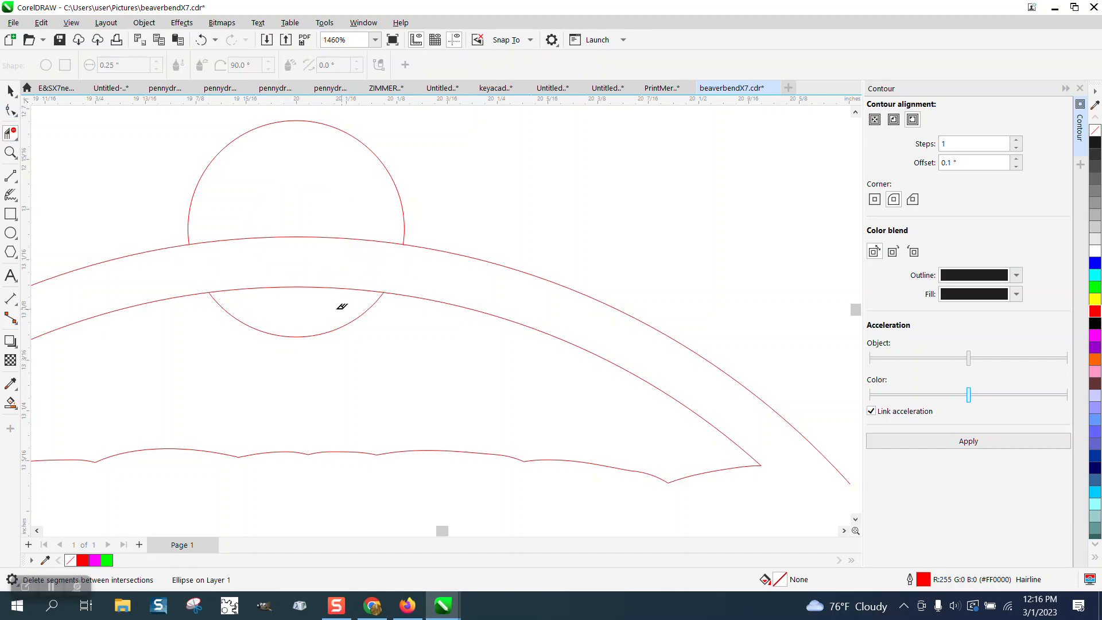
{"action": "left_click", "coordinate": [308, 338]}
{"action": "left_click", "coordinate": [315, 237]}
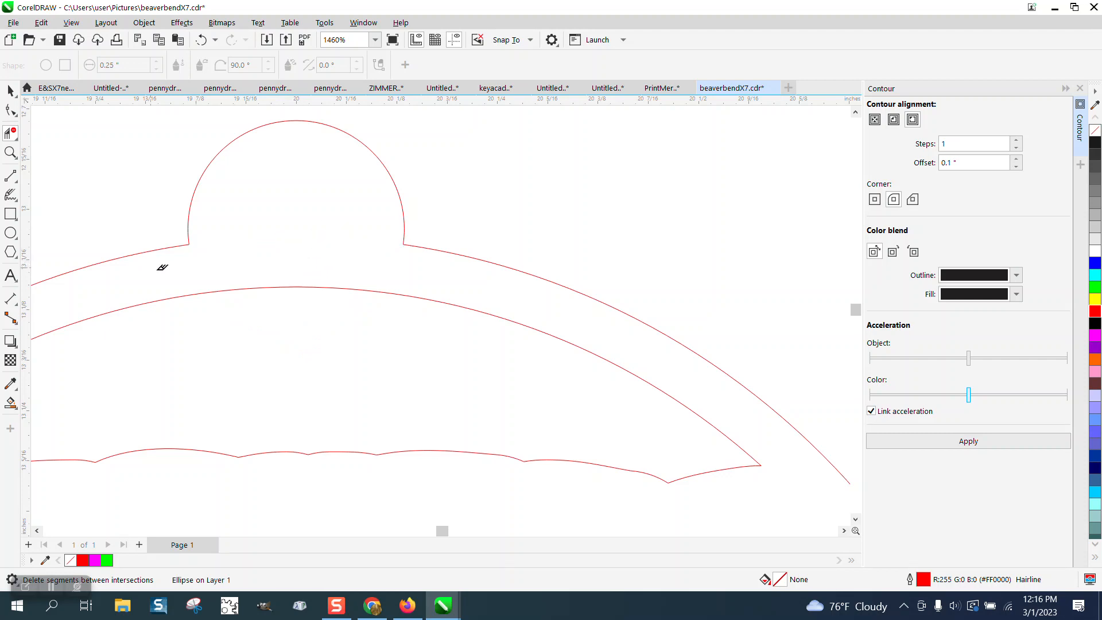
{"action": "scroll", "coordinate": [209, 268], "scroll_direction": "down", "scroll_amount": 3}
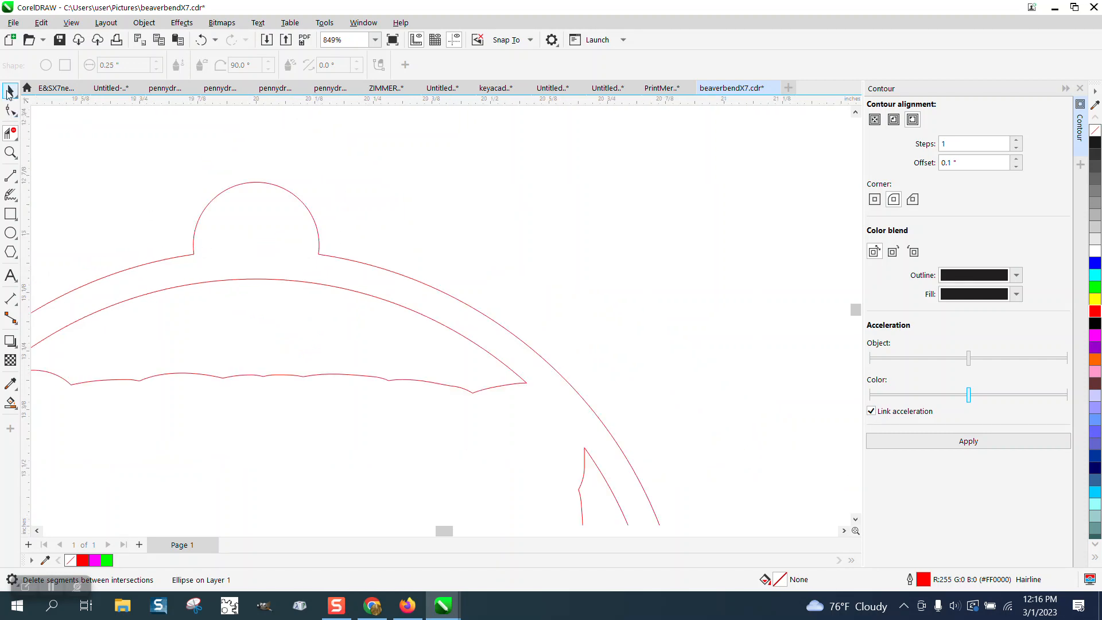
Step: Move the small hole circle 2 inches to the left, back into the hanging tab
{"action": "left_click", "coordinate": [10, 91]}
{"action": "scroll", "coordinate": [252, 244], "scroll_direction": "down", "scroll_amount": 5}
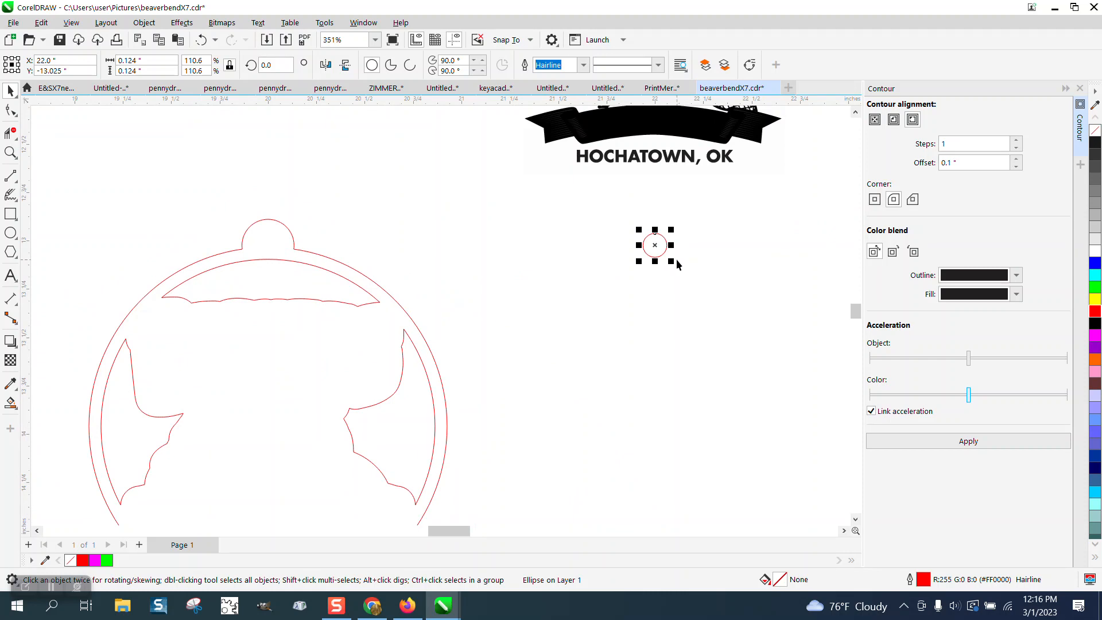
{"action": "key", "text": "Left"}
{"action": "scroll", "coordinate": [258, 236], "scroll_direction": "down", "scroll_amount": 2}
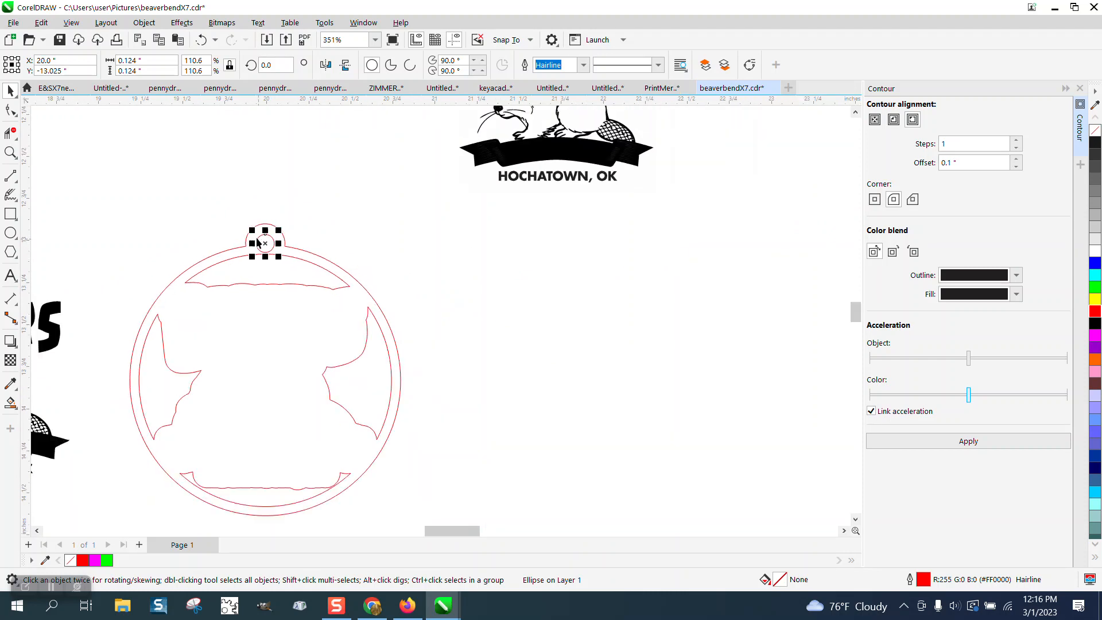
Step: Create one merged ornament shape with its tab and hole using Smart Fill and move it 2 inches to the right
{"action": "left_click", "coordinate": [10, 402]}
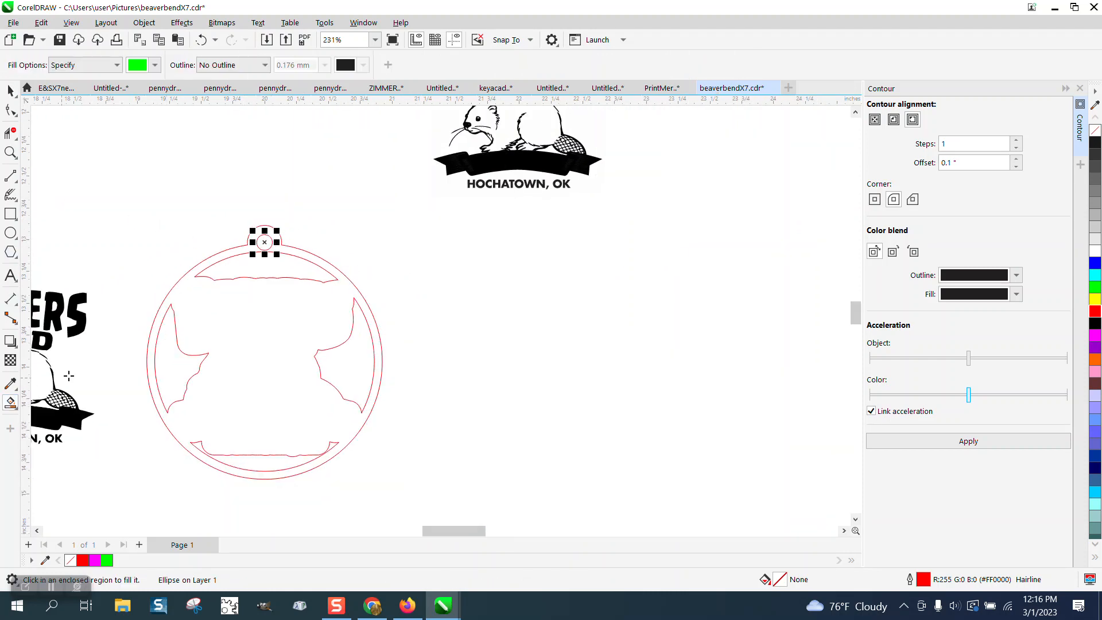
{"action": "left_click", "coordinate": [255, 343]}
{"action": "key", "text": "Right"}
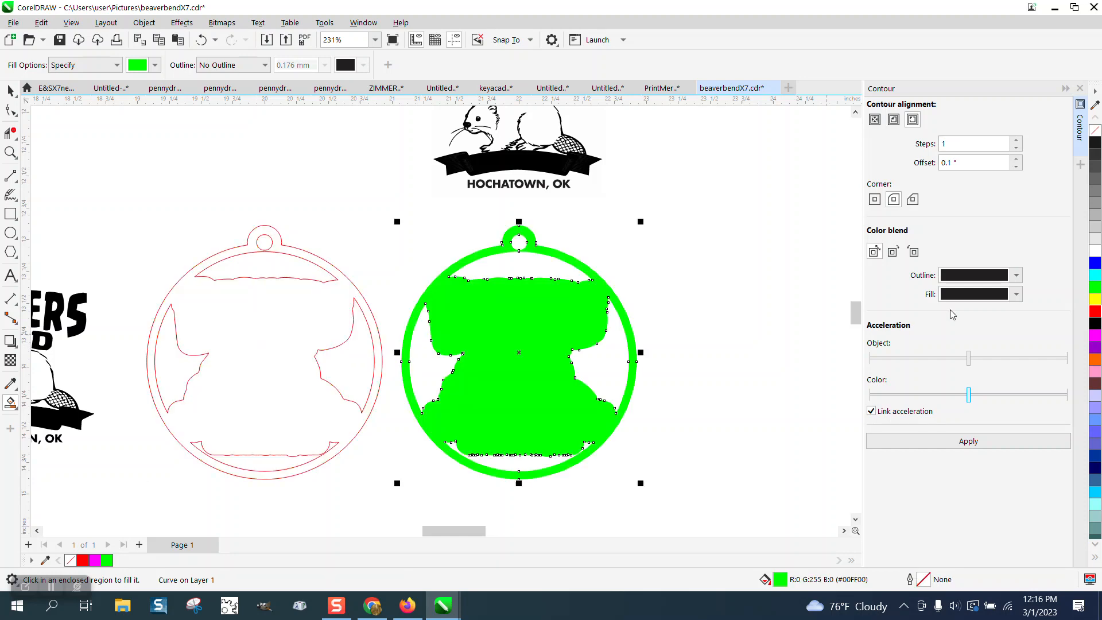
Step: Remove the green fill from the merged ornament shape and give it a red outline
{"action": "left_click", "coordinate": [1095, 131]}
{"action": "right_click", "coordinate": [1096, 311]}
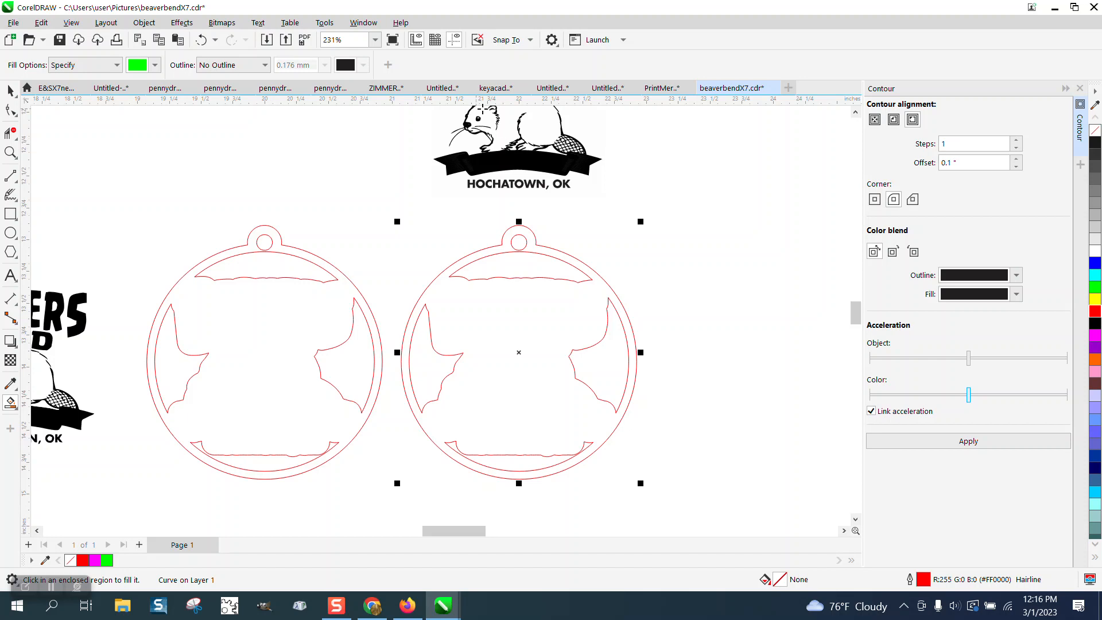
Step: Delete the original set of red construction outlines beside the merged ornament shape, keeping only the merged copy
{"action": "left_click", "coordinate": [10, 90]}
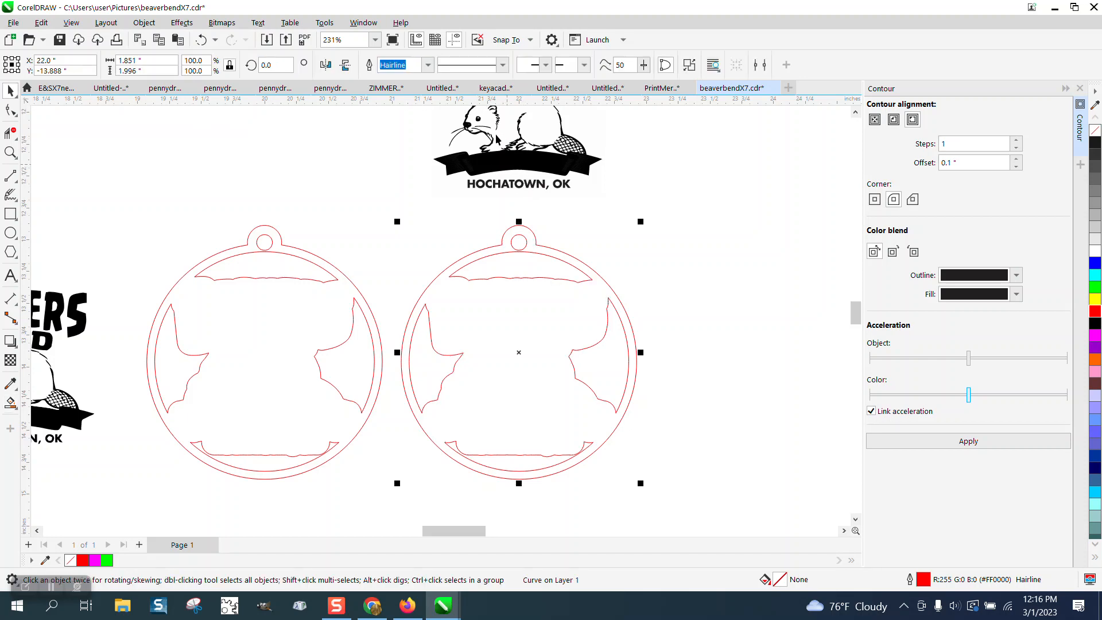
{"action": "left_click_drag", "start_coordinate": [124, 218], "coordinate": [411, 490]}
{"action": "key", "text": "Delete"}
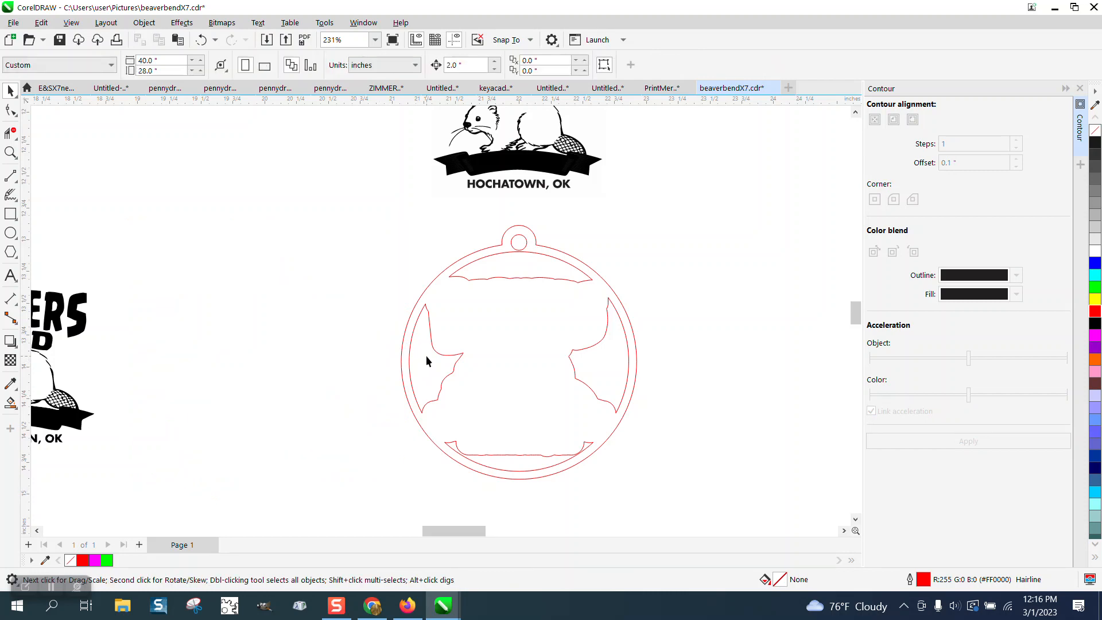
Step: Move the grouped black Beavers Bend vector logo 4 inches to the right, into the merged ornament outline
{"action": "scroll", "coordinate": [253, 360], "scroll_direction": "down", "scroll_amount": 3}
{"action": "left_click", "coordinate": [124, 325]}
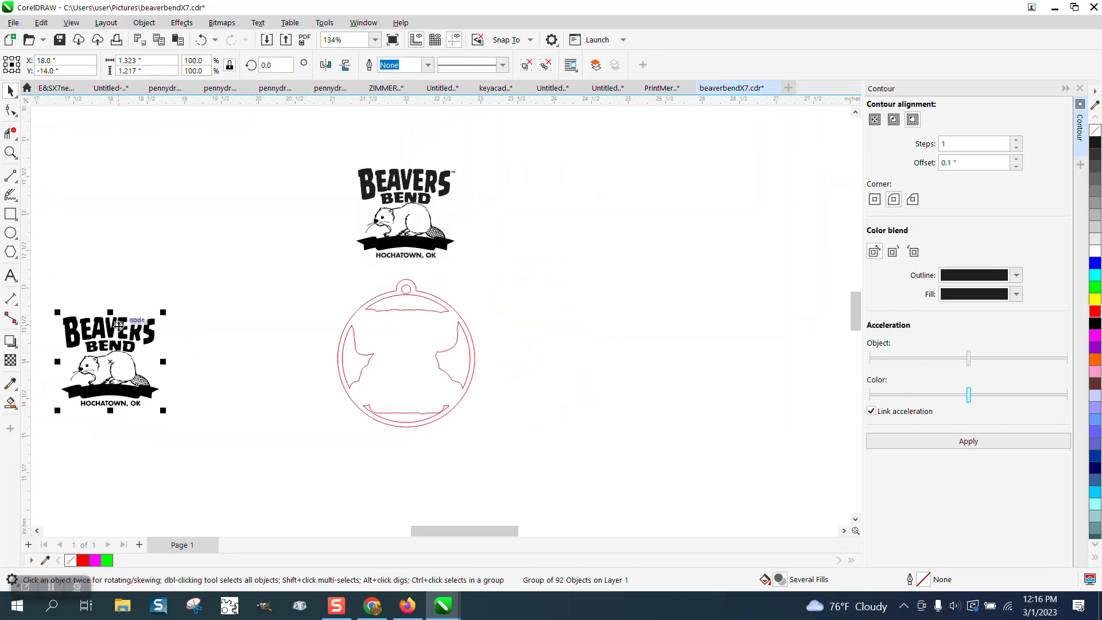
{"action": "key", "text": "shift+Right"}
{"action": "key", "text": "shift+Right"}
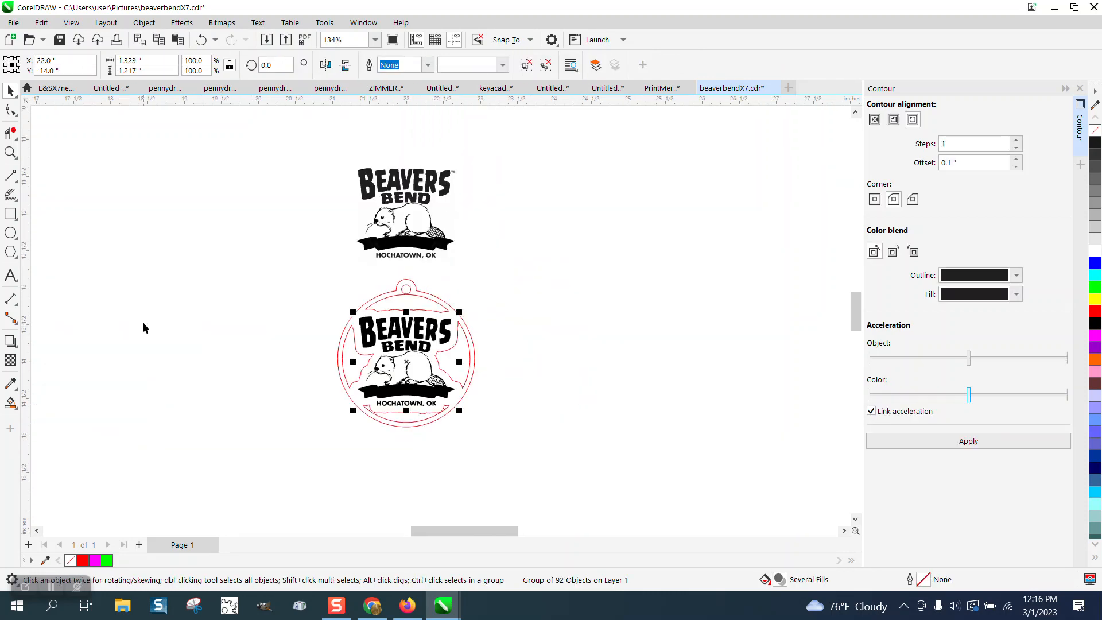
Step: Examine the logo's fit inside the ornament, especially the banner and HOCHATOWN, OK lettering against the lower cut contour
{"action": "left_click", "coordinate": [10, 152]}
{"action": "left_click_drag", "start_coordinate": [331, 272], "coordinate": [537, 435]}
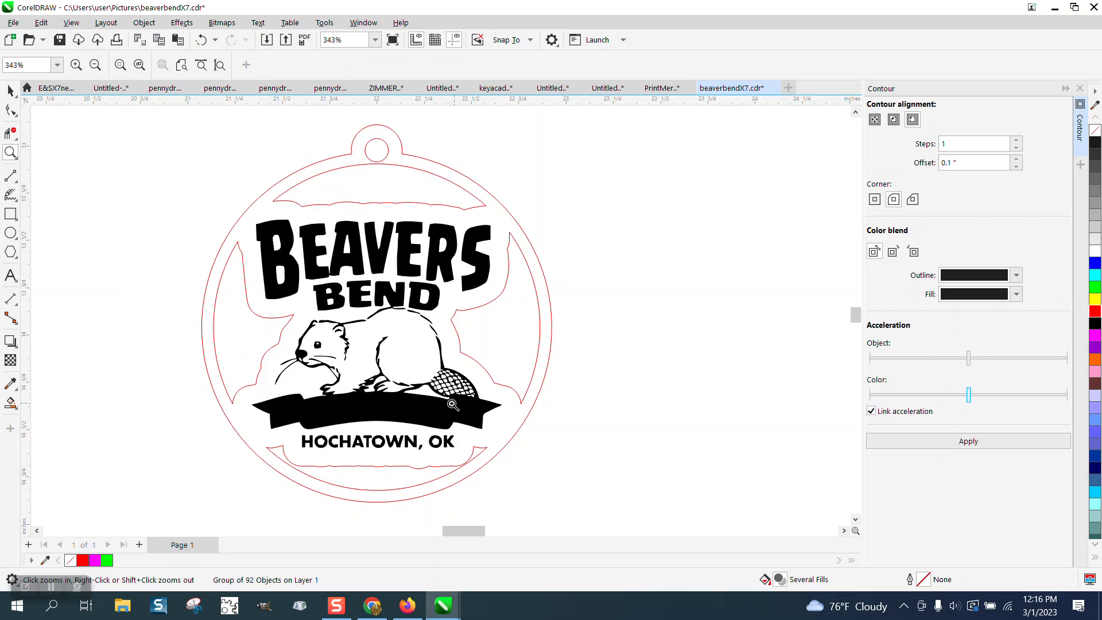
{"action": "left_click_drag", "start_coordinate": [277, 386], "coordinate": [524, 495]}
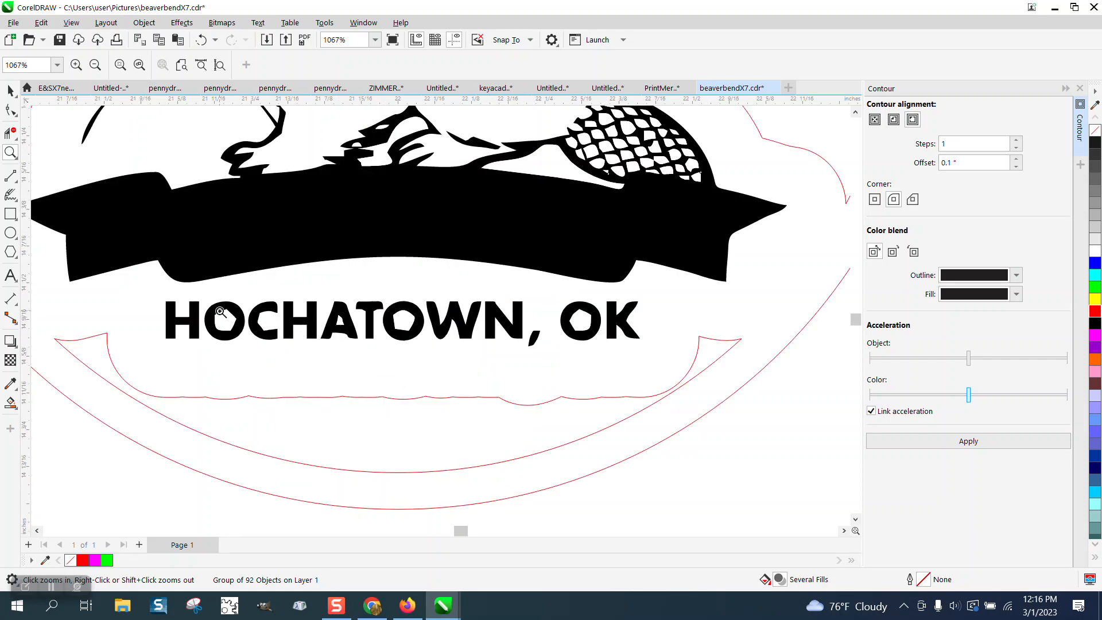
{"action": "right_click", "coordinate": [360, 344]}
{"action": "scroll", "coordinate": [382, 303], "scroll_direction": "down", "scroll_amount": 1}
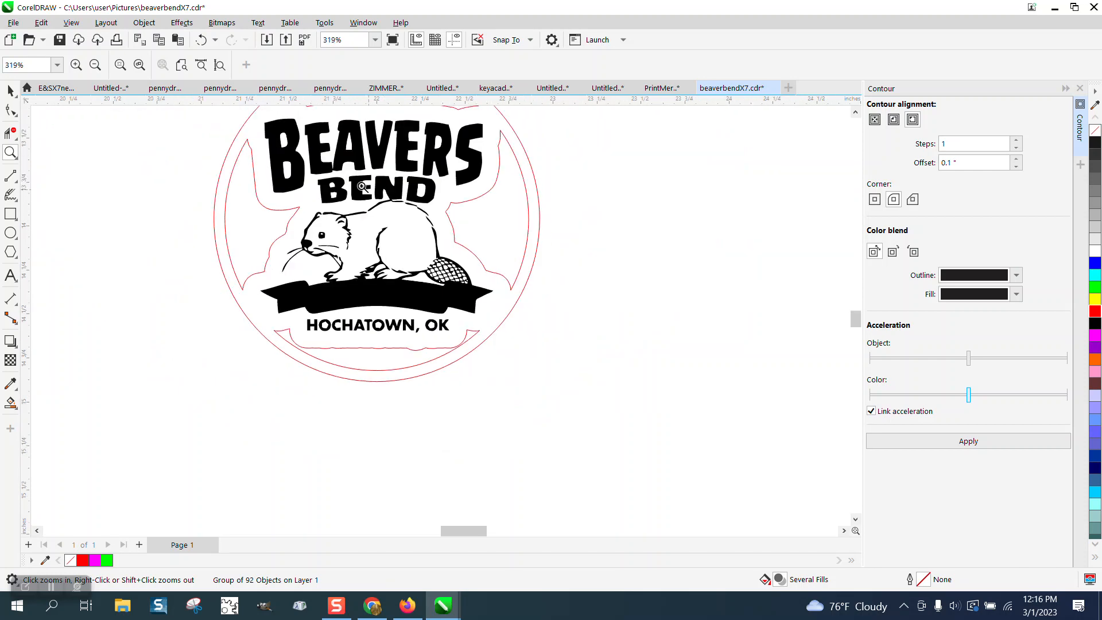
{"action": "left_click_drag", "start_coordinate": [299, 310], "coordinate": [521, 356]}
{"action": "scroll", "coordinate": [386, 281], "scroll_direction": "down", "scroll_amount": 1}
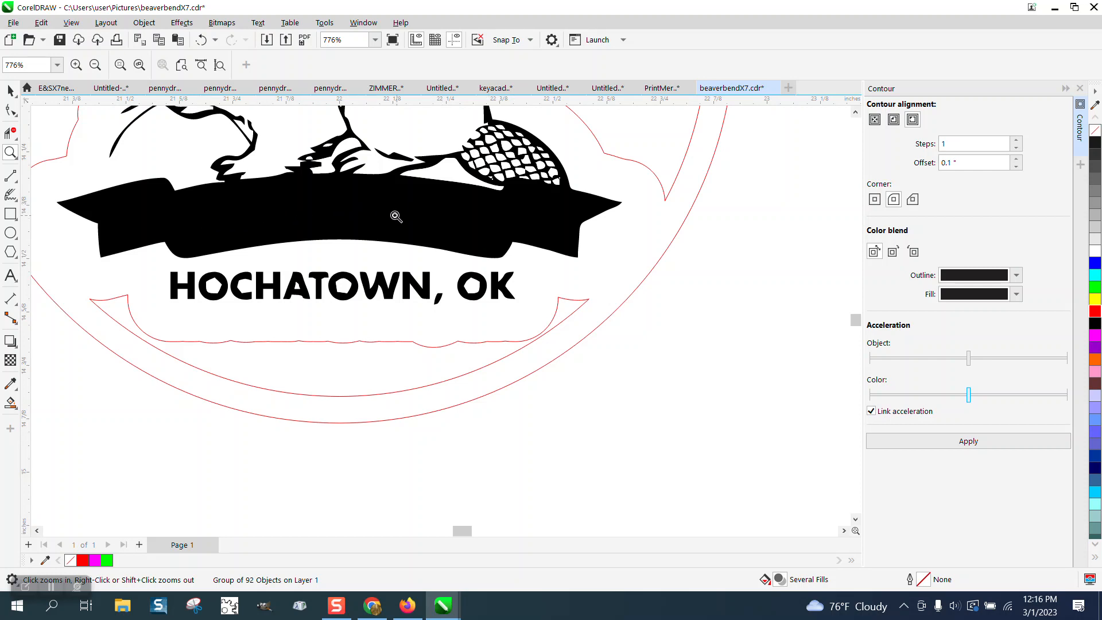
{"action": "scroll", "coordinate": [540, 315], "scroll_direction": "down", "scroll_amount": 3}
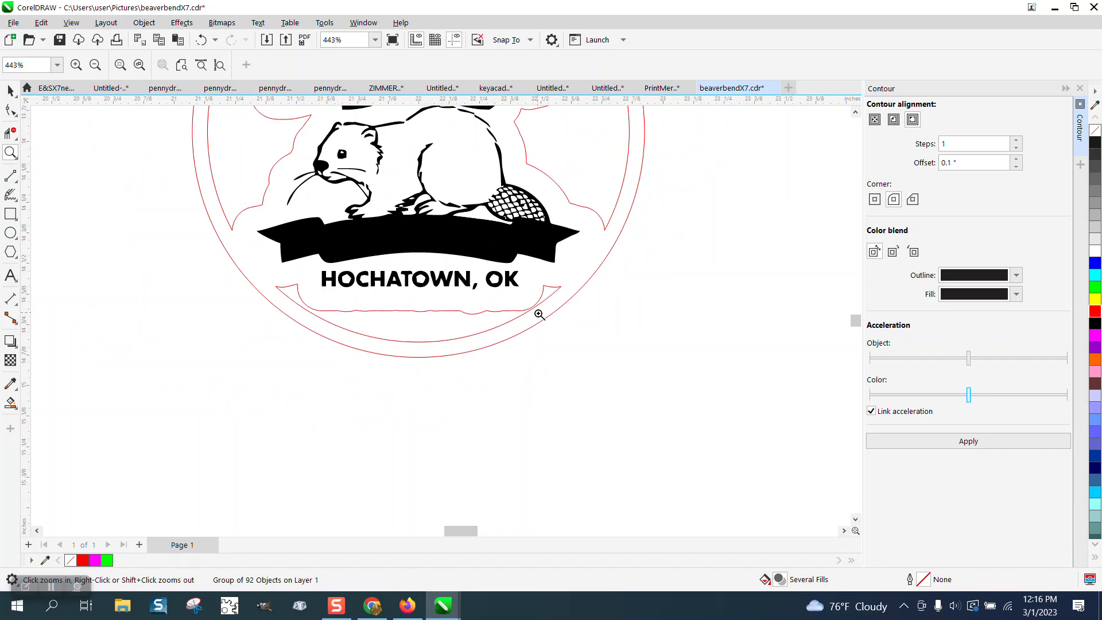
{"action": "scroll", "coordinate": [426, 243], "scroll_direction": "down", "scroll_amount": 1}
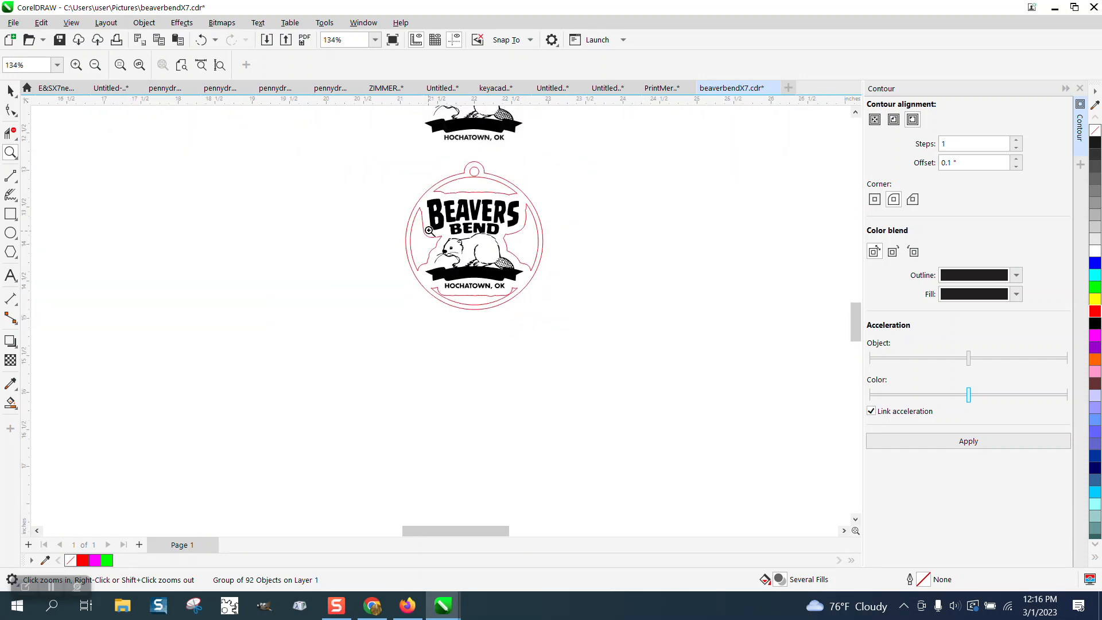
{"action": "left_click_drag", "start_coordinate": [401, 165], "coordinate": [597, 342]}
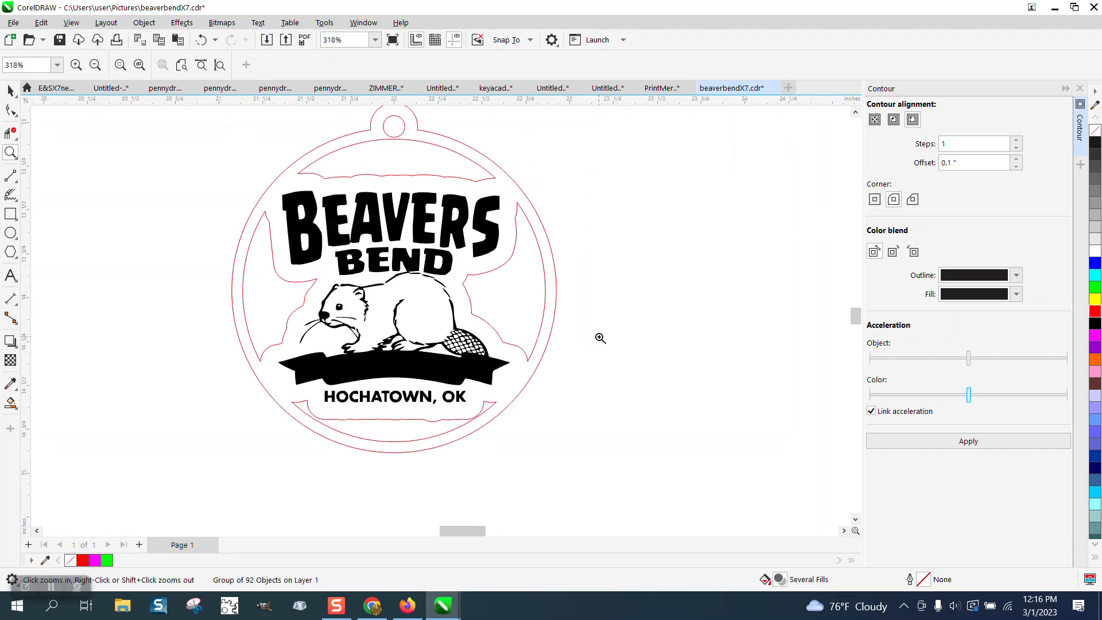